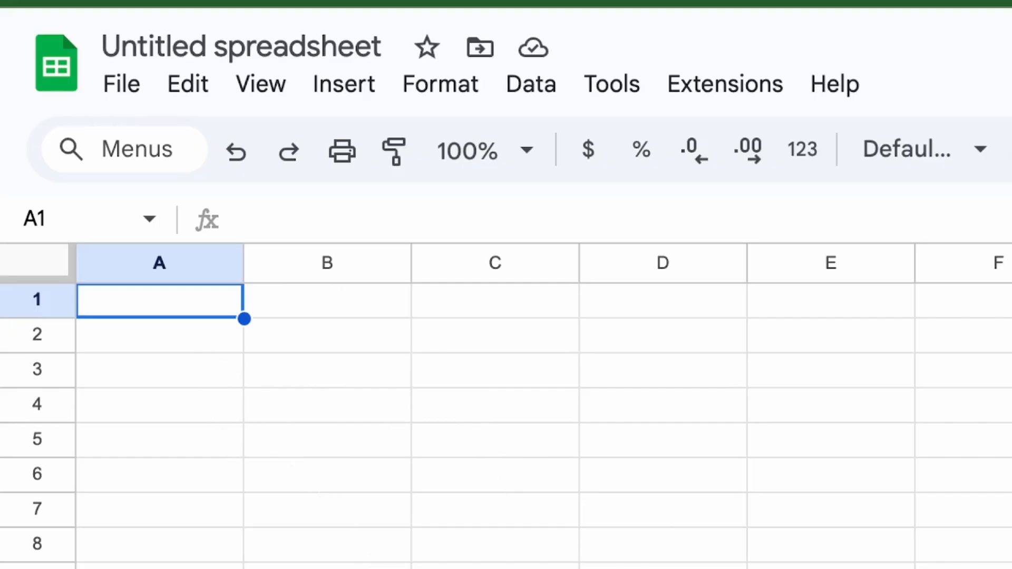
pyautogui.click(190, 361)
pyautogui.click(274, 341)
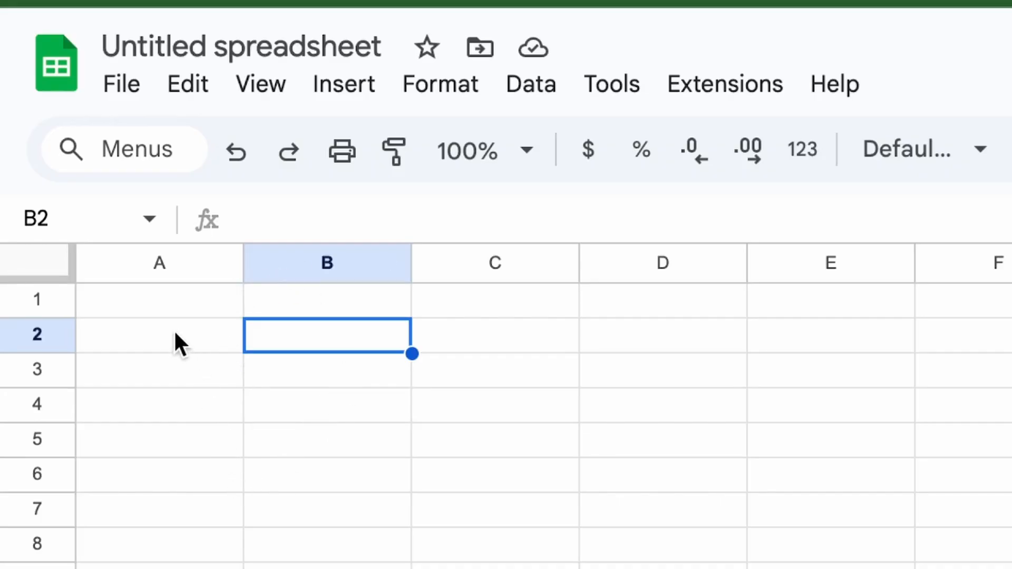
pyautogui.click(158, 308)
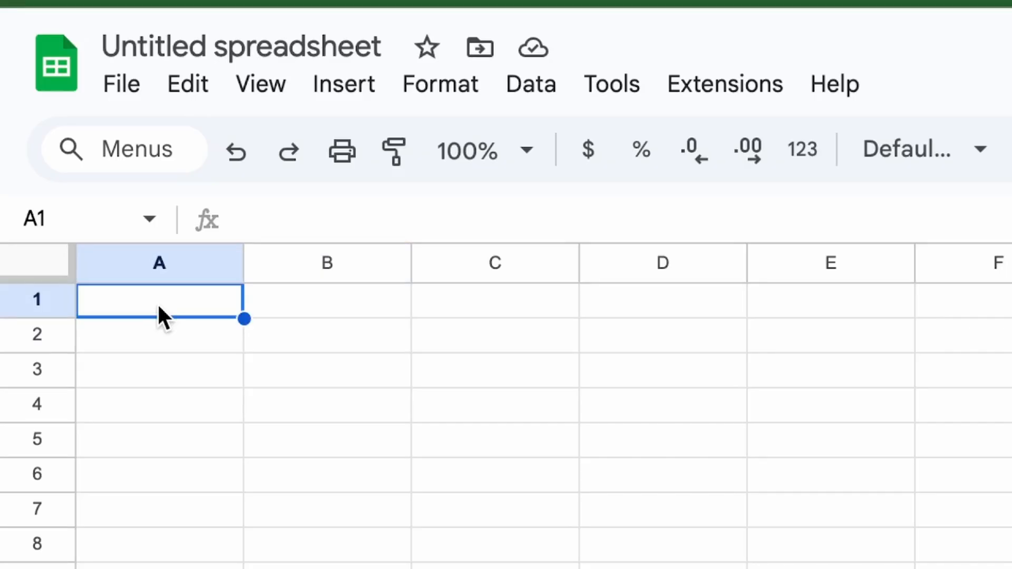
pyautogui.click(318, 309)
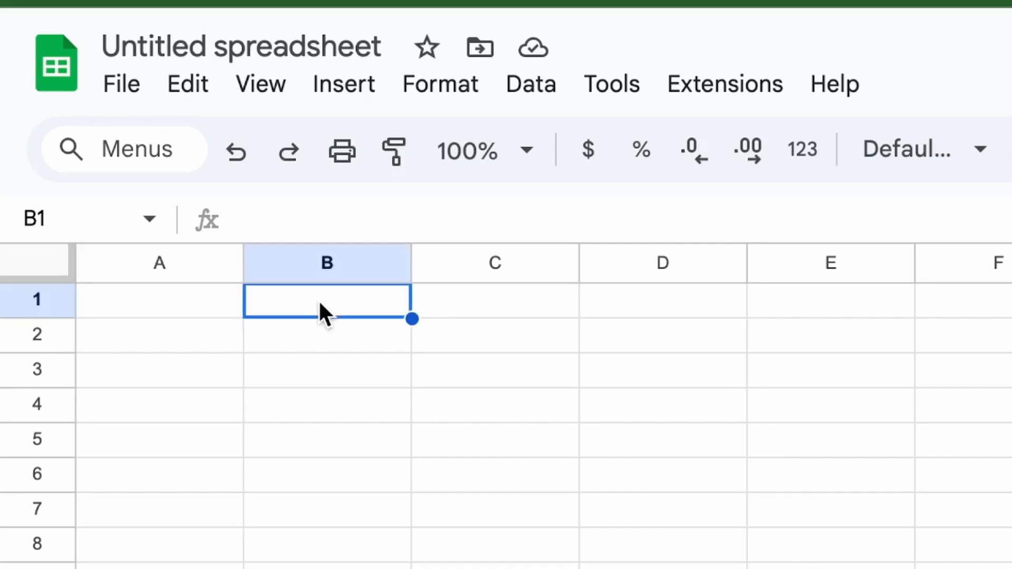
# Enter the x values 1, 2, 3, 4 and 5 down cells A1 to A5
pyautogui.click(203, 312)
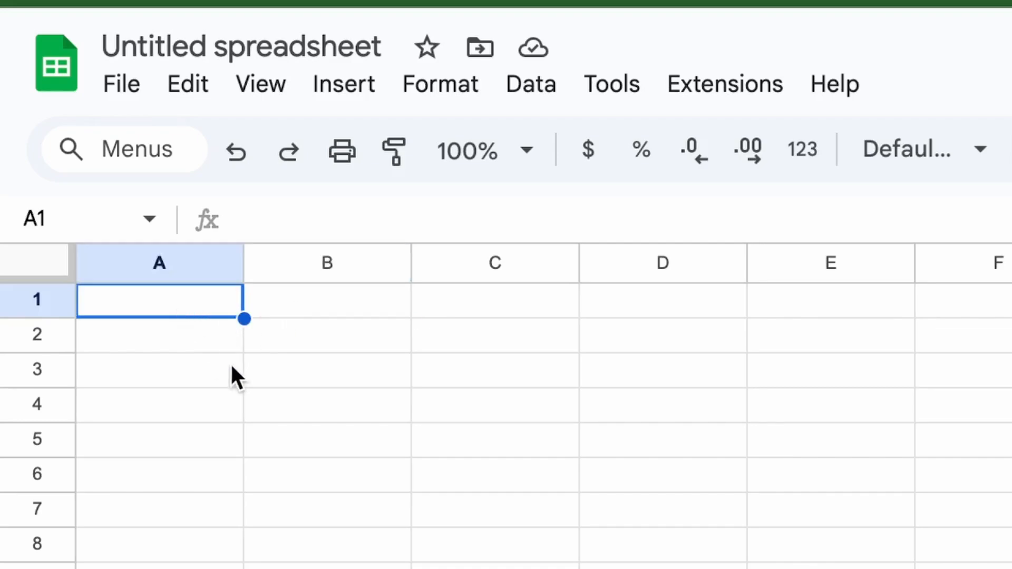
pyautogui.write('11')
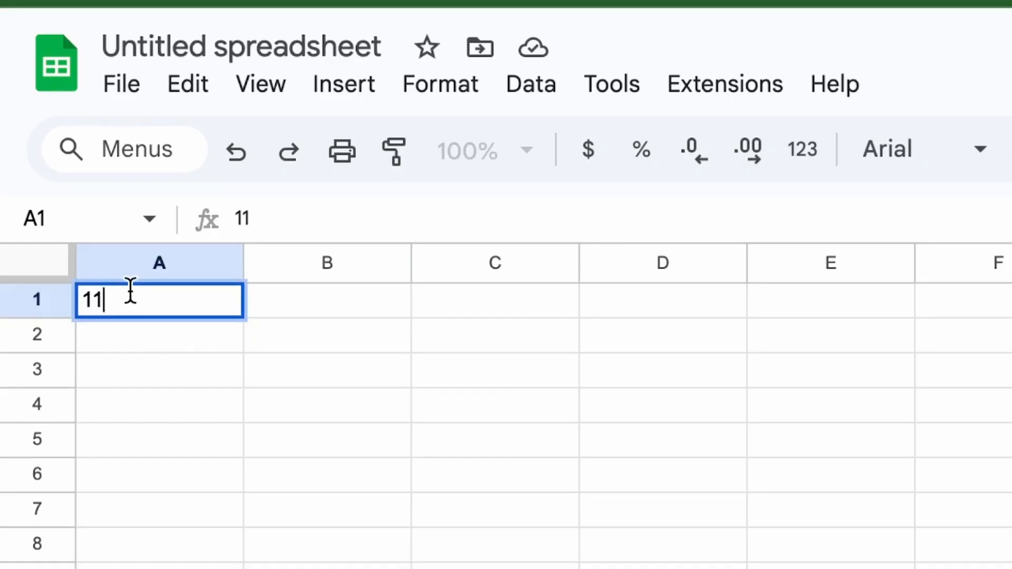
pyautogui.press('BackSpace')
pyautogui.press('Return')
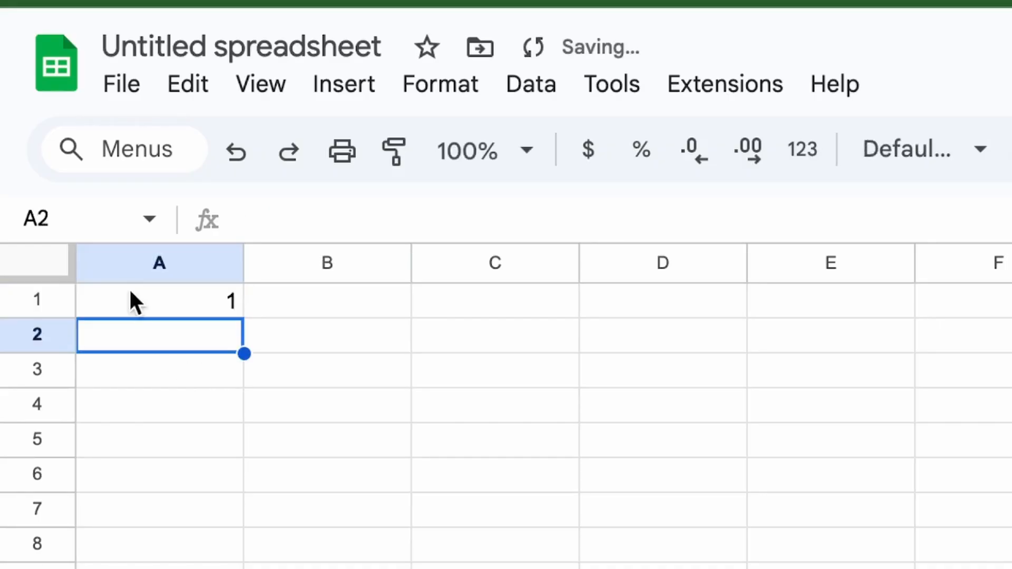
pyautogui.write('2')
pyautogui.press('Return')
pyautogui.write('3')
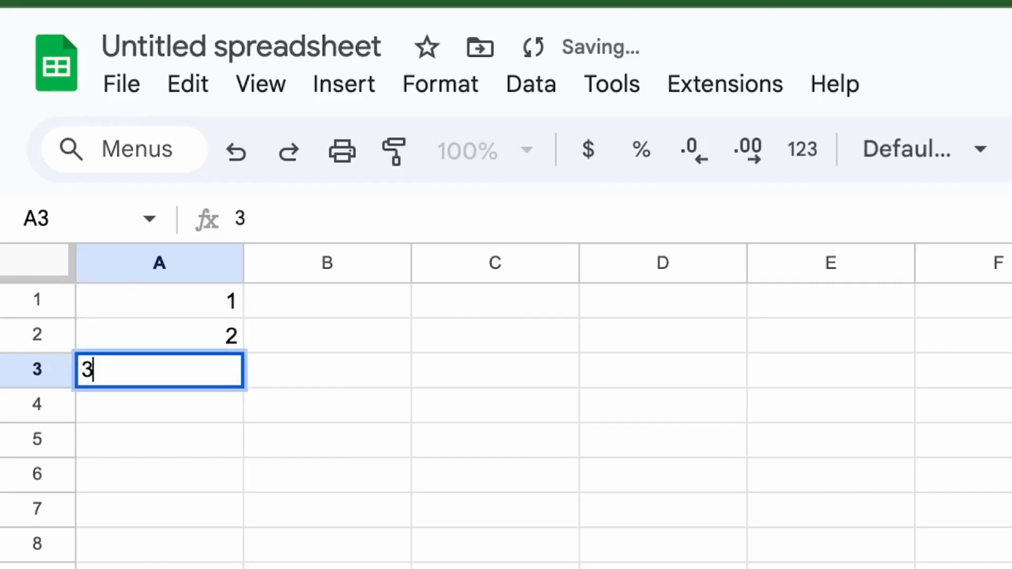
pyautogui.press('Return')
pyautogui.write('4')
pyautogui.press('Return')
pyautogui.write('5')
pyautogui.press('Return')
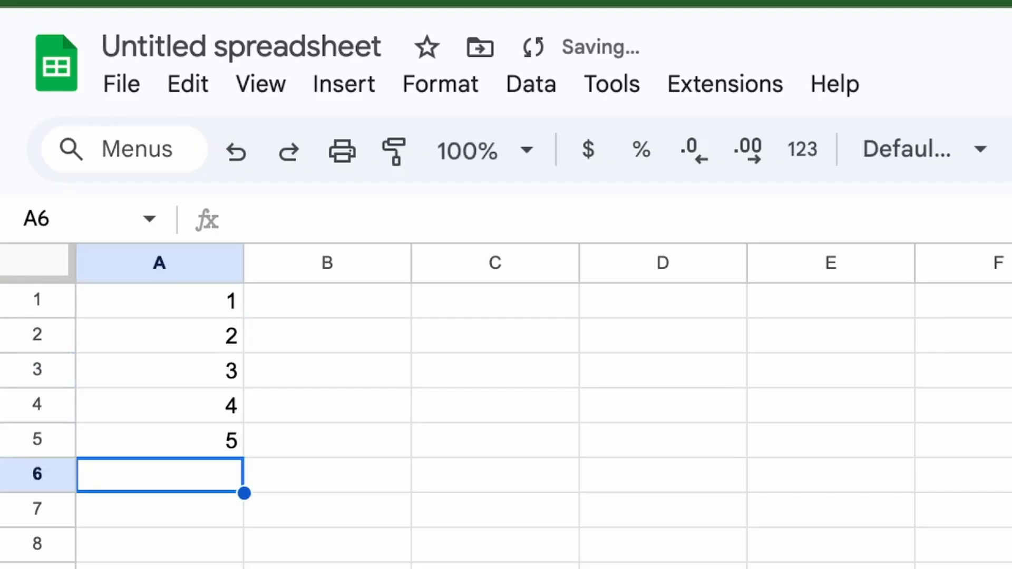
# Enter the y values 6, 5, 4, 3 and 2 down cells B1 to B5
pyautogui.click(315, 310)
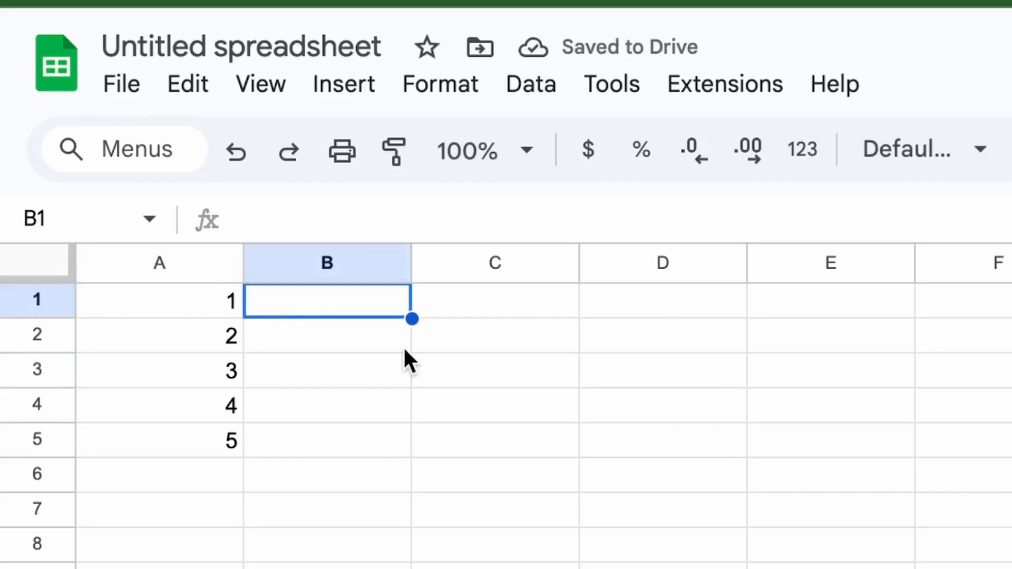
pyautogui.write('6')
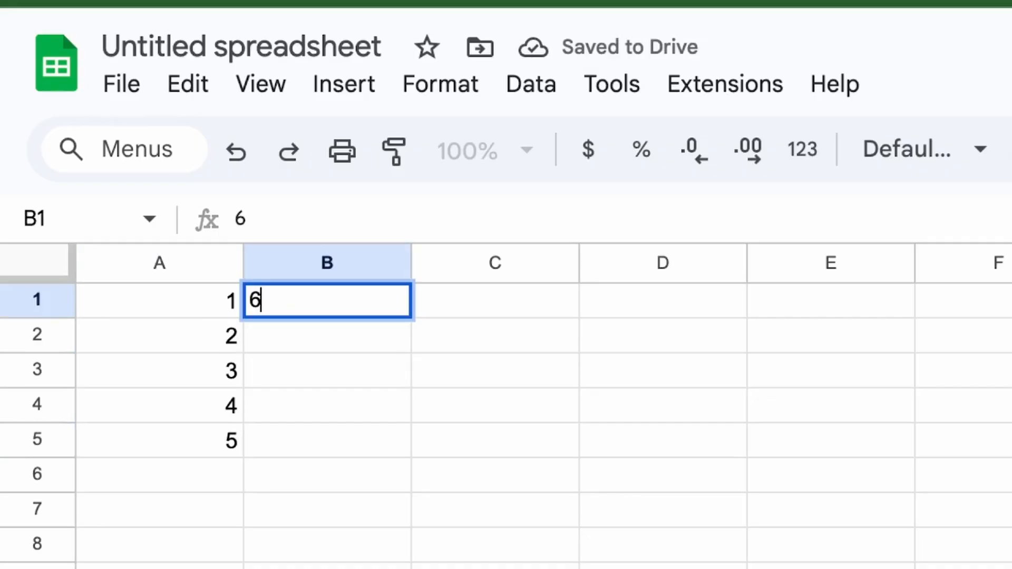
pyautogui.press('Return')
pyautogui.write('5')
pyautogui.press('Return')
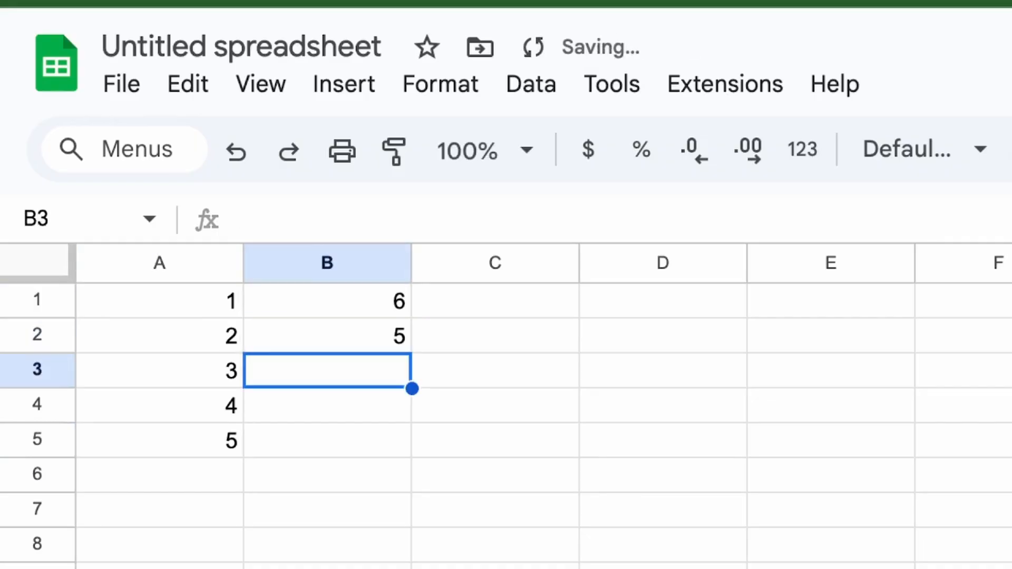
pyautogui.write('4')
pyautogui.press('Return')
pyautogui.write('3')
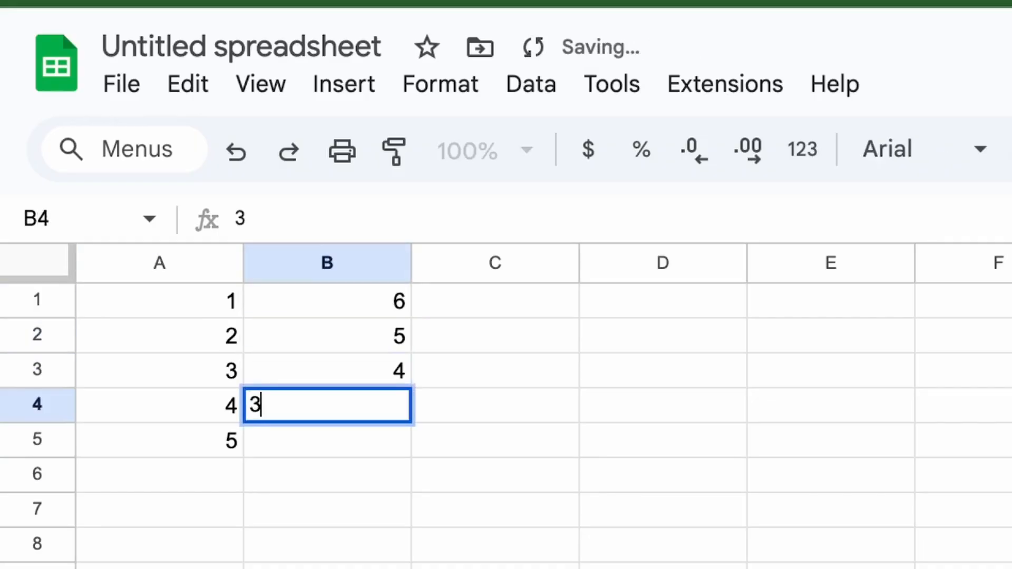
pyautogui.press('Return')
pyautogui.write('2')
pyautogui.press('Return')
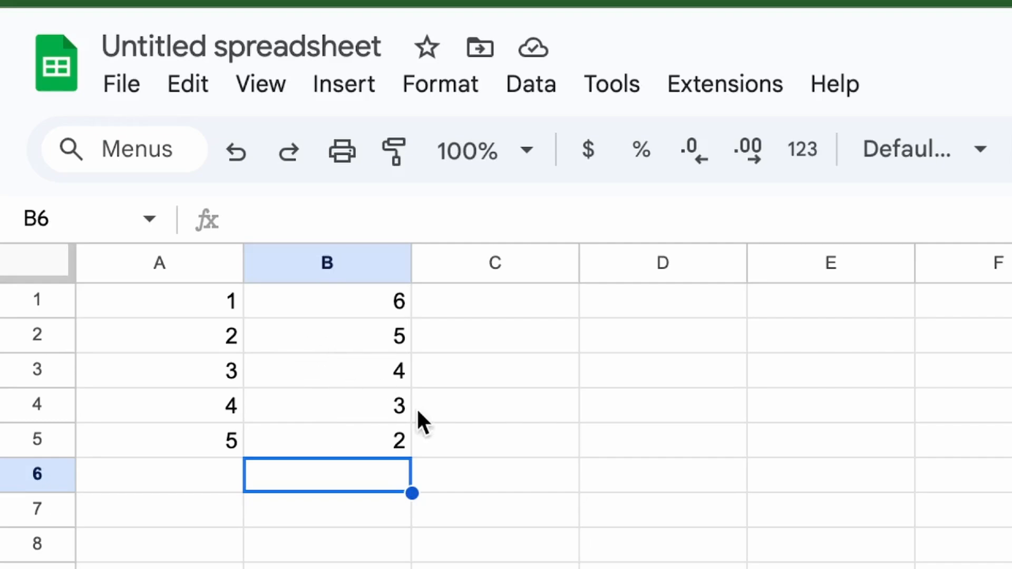
# Insert a chart based on the data range A1:B5
pyautogui.click(156, 314)
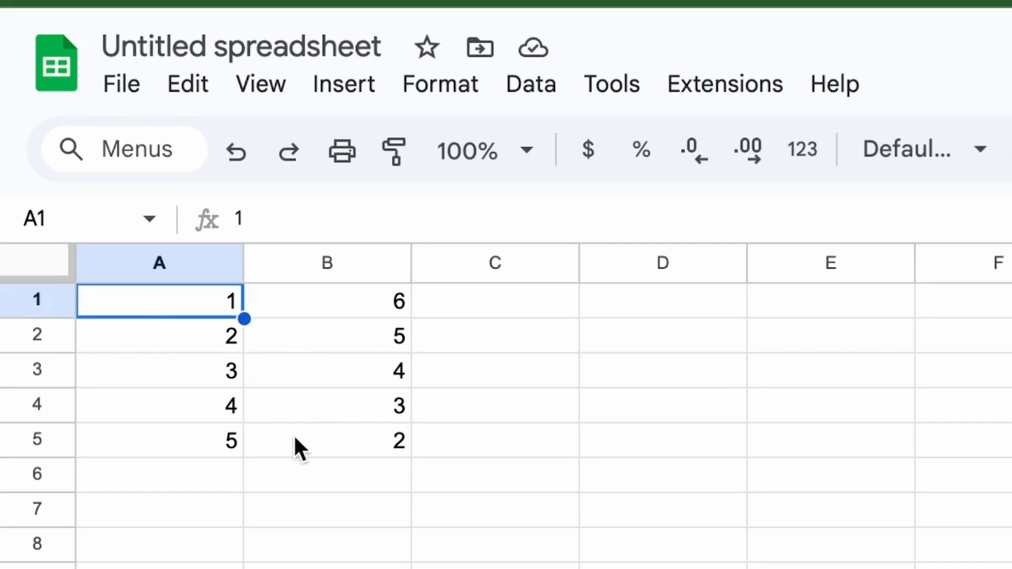
pyautogui.keyDown('shift'); pyautogui.click(319, 437); pyautogui.keyUp('shift')
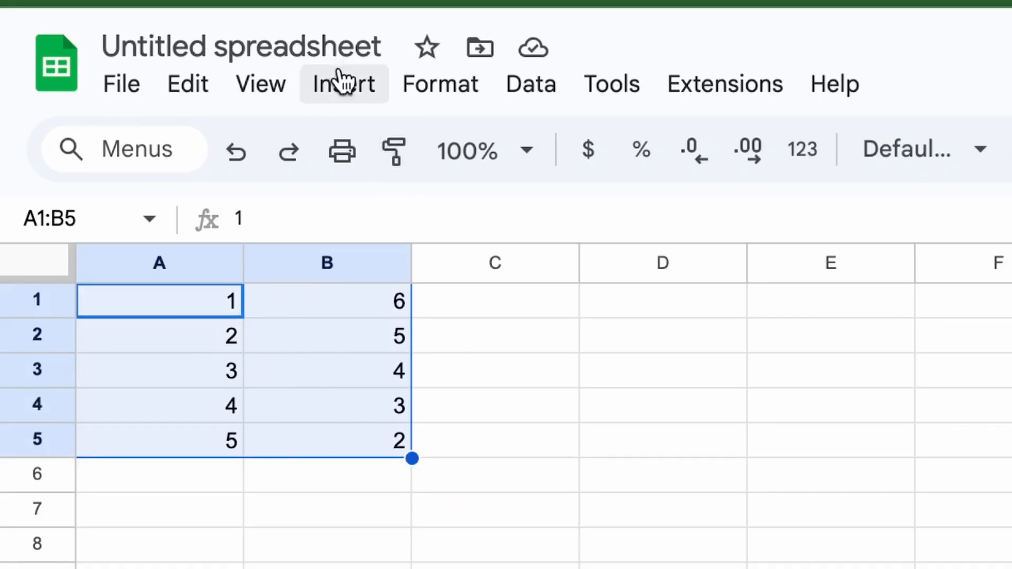
pyautogui.click(346, 92)
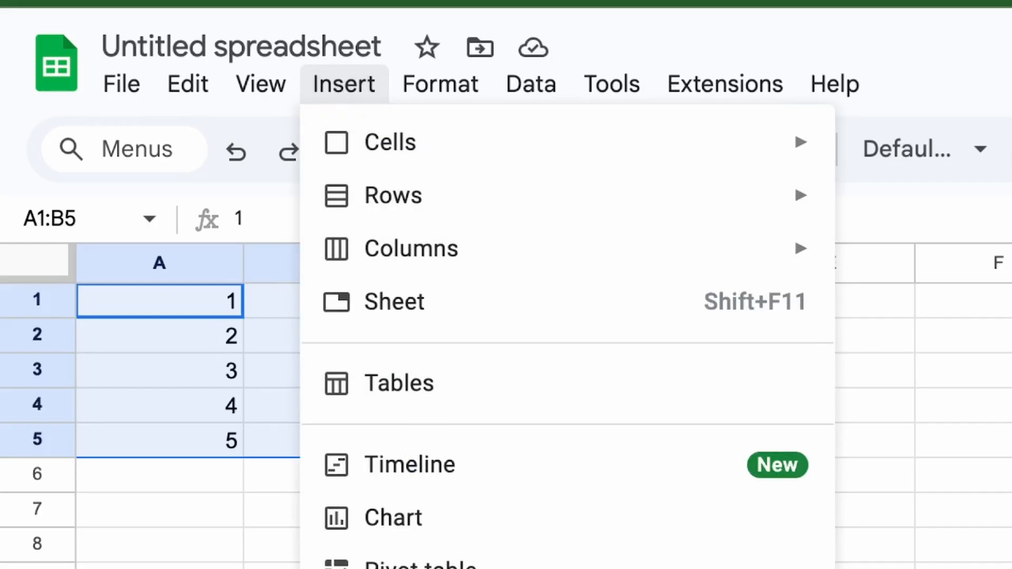
pyautogui.click(431, 514)
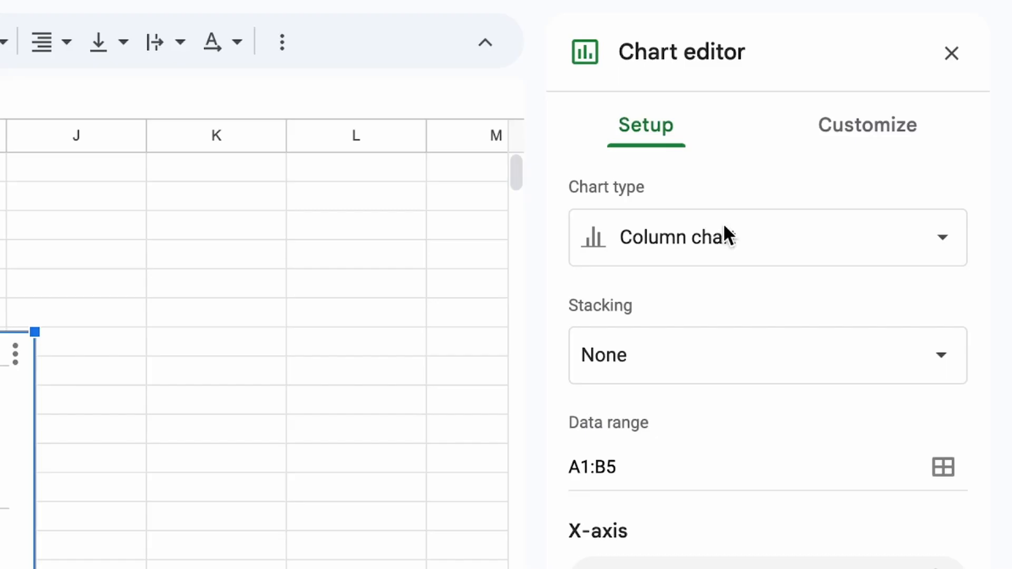
# Change the chart type from column chart to Scatter chart
pyautogui.click(827, 247)
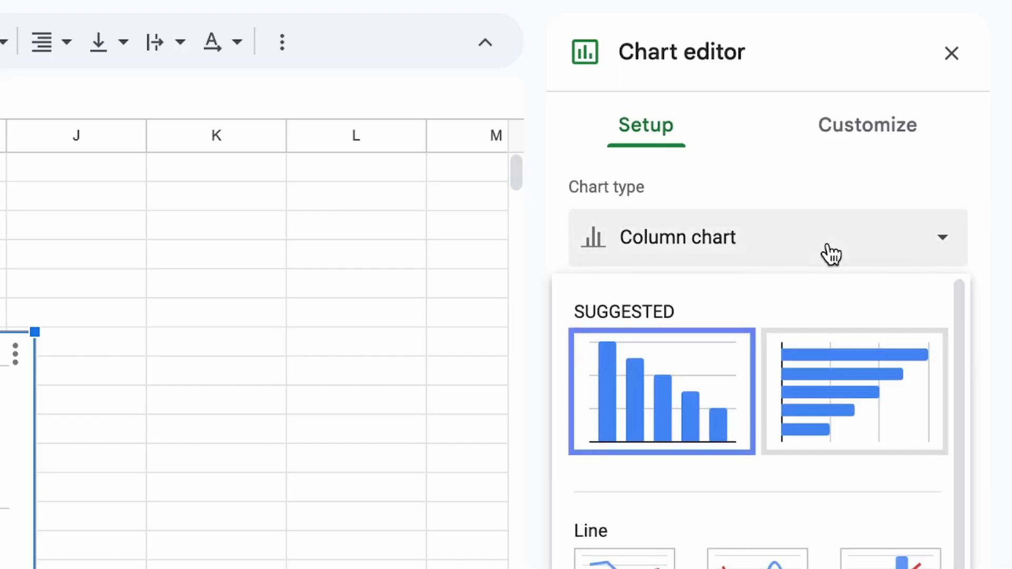
pyautogui.scroll(-2, 702, 416)
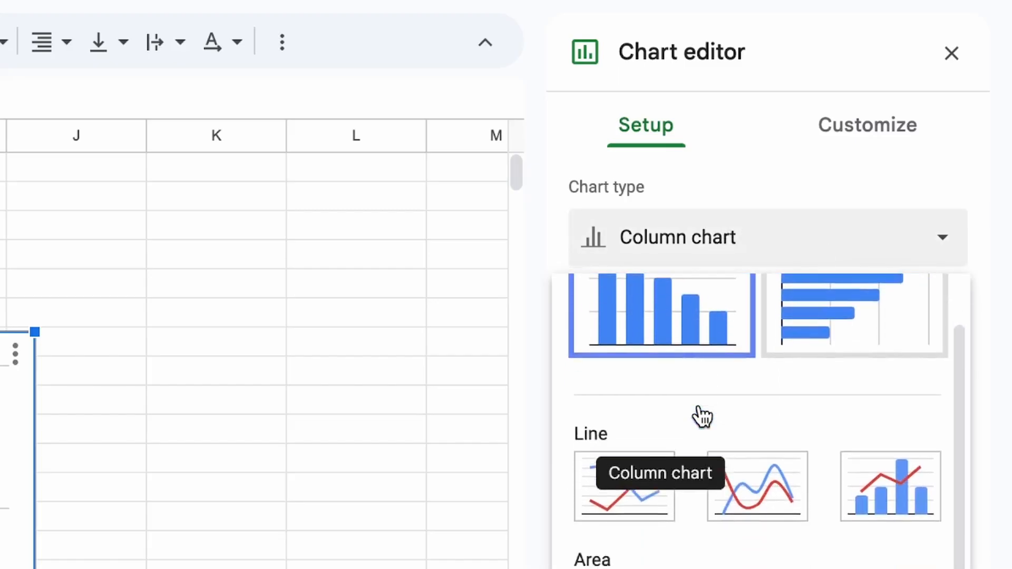
pyautogui.scroll(-6, 700, 414)
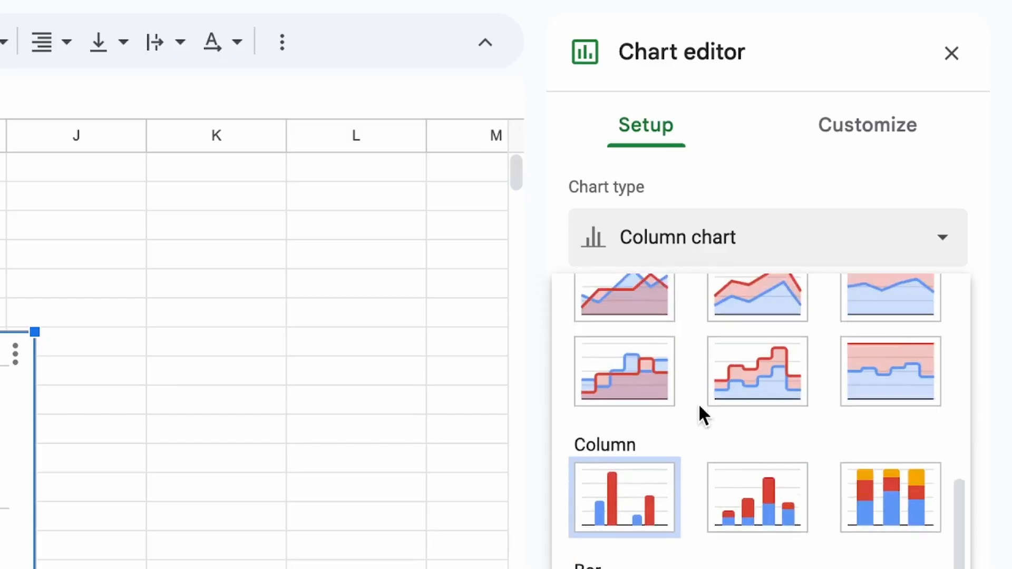
pyautogui.scroll(-3, 701, 415)
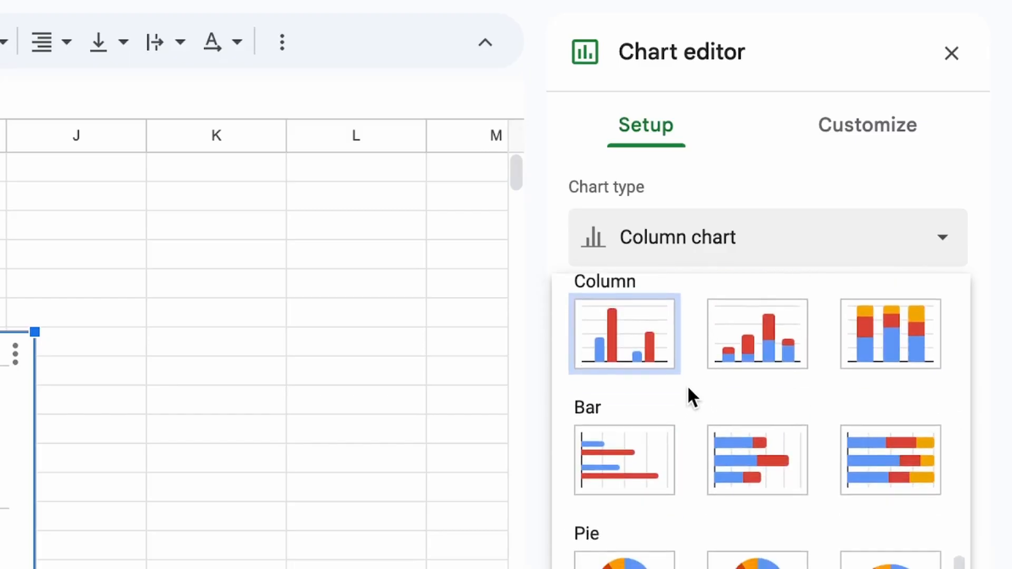
pyautogui.scroll(4, 688, 390)
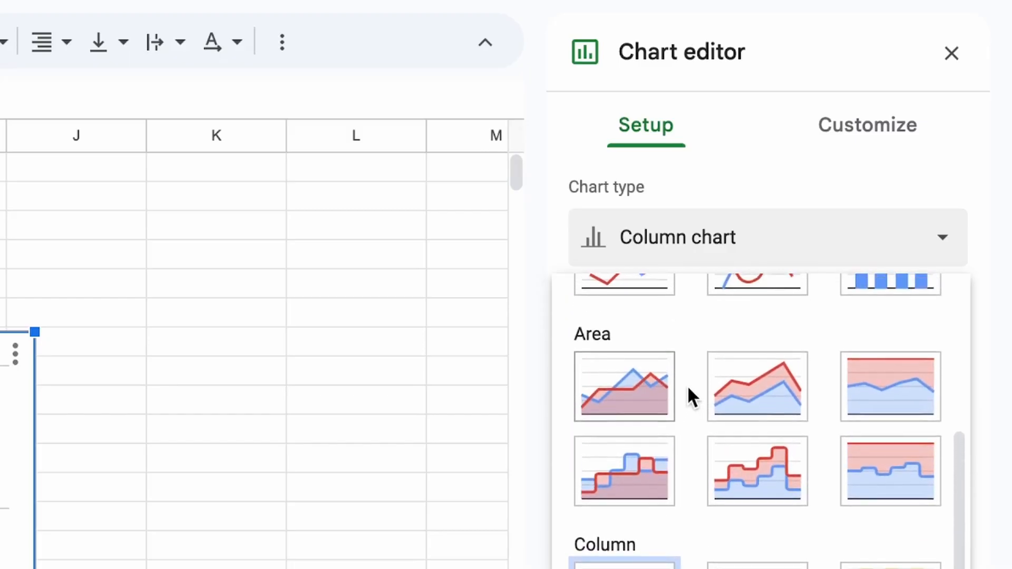
pyautogui.scroll(-11, 688, 389)
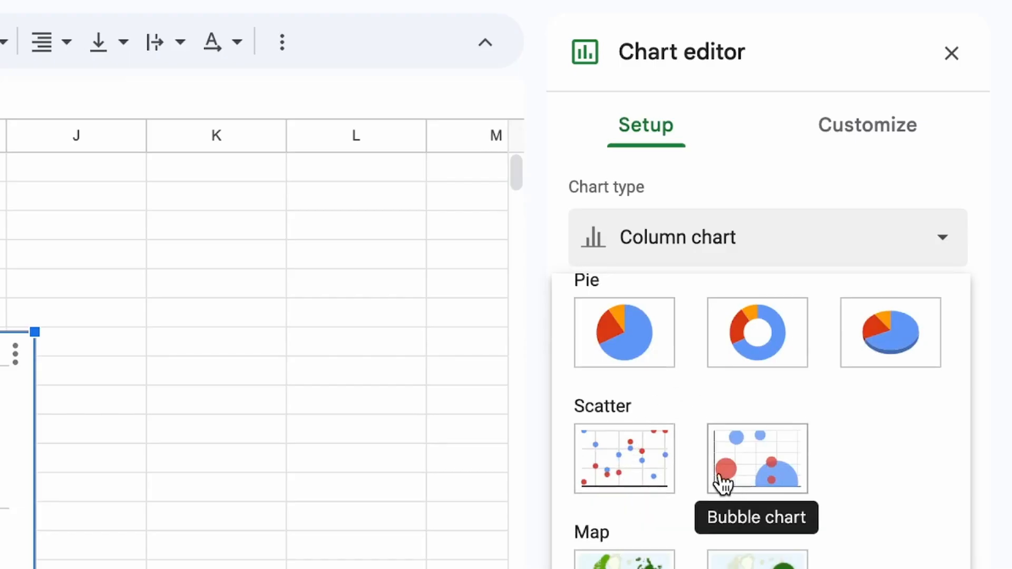
pyautogui.click(638, 468)
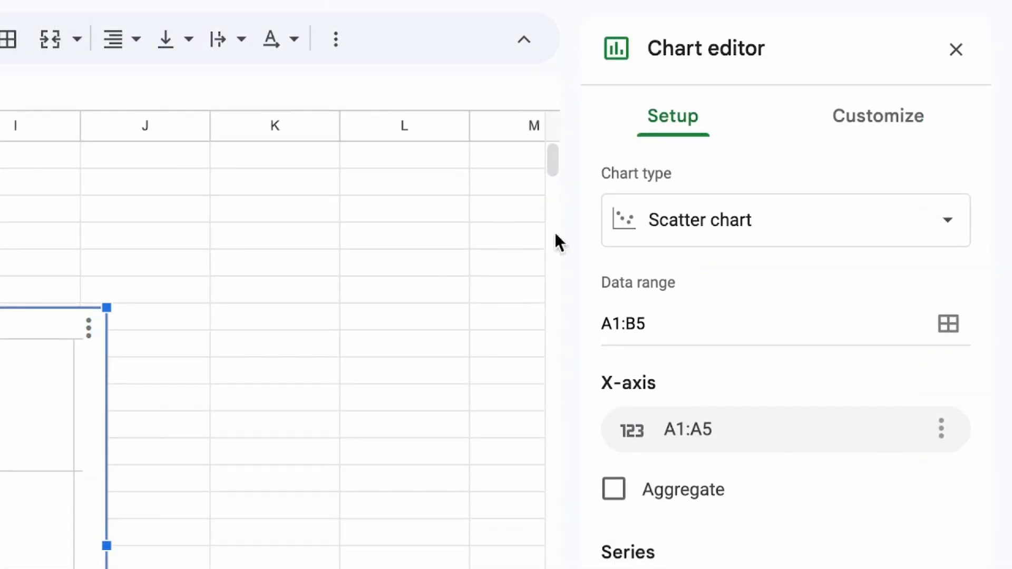
# Set the chart's vertical axis title to "y-axis"
pyautogui.click(875, 120)
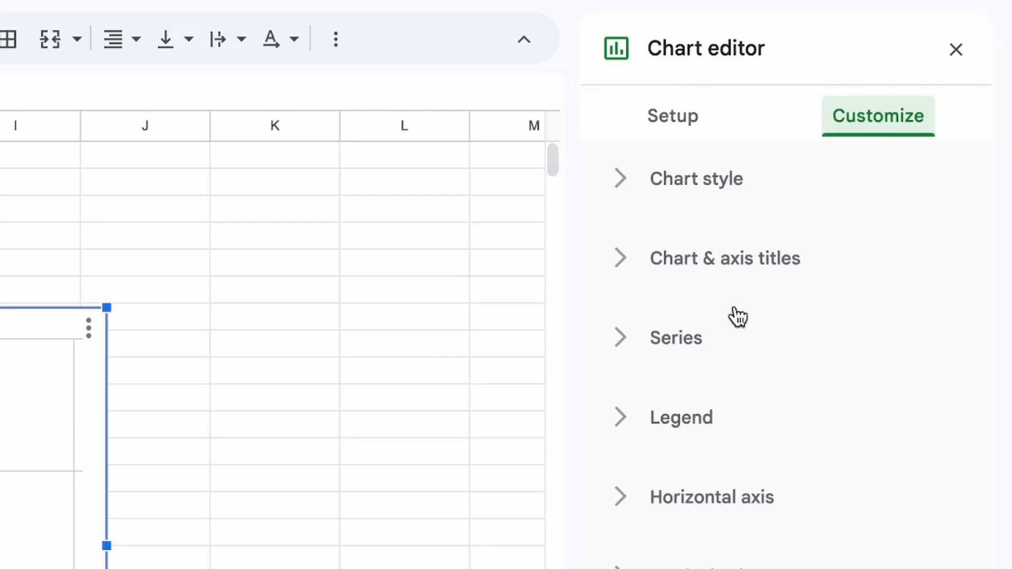
pyautogui.click(626, 259)
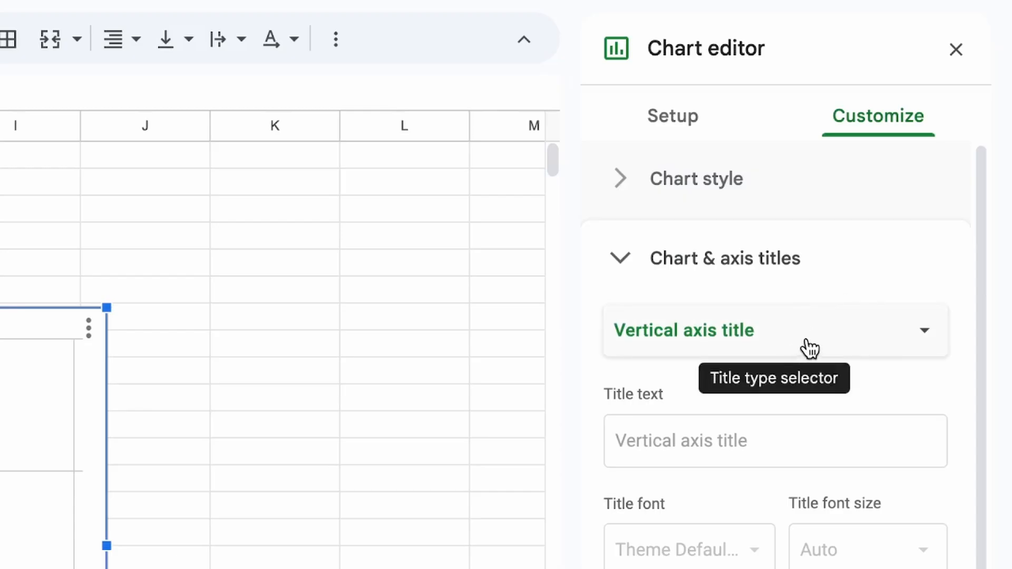
pyautogui.click(702, 449)
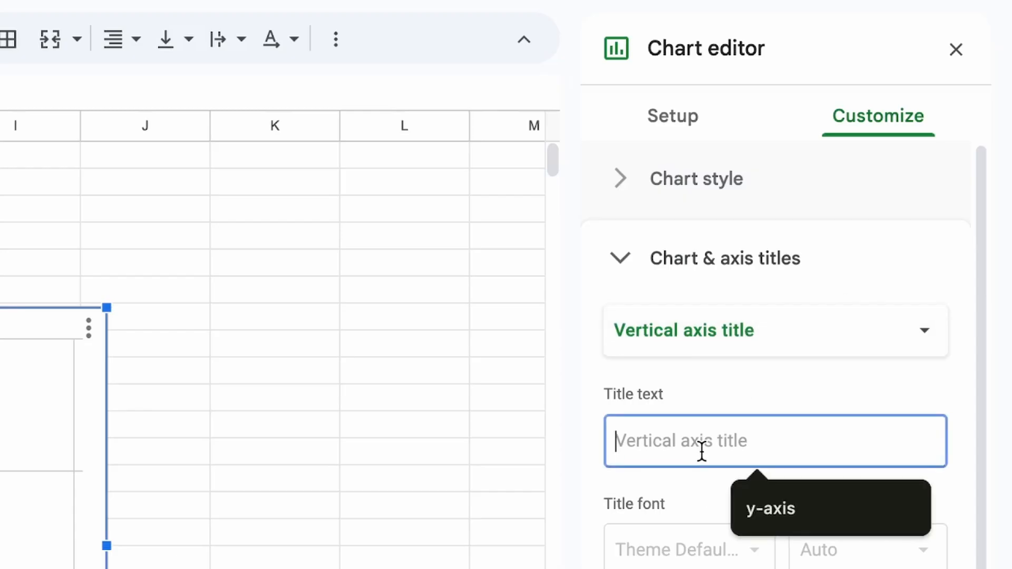
pyautogui.write('y-axis')
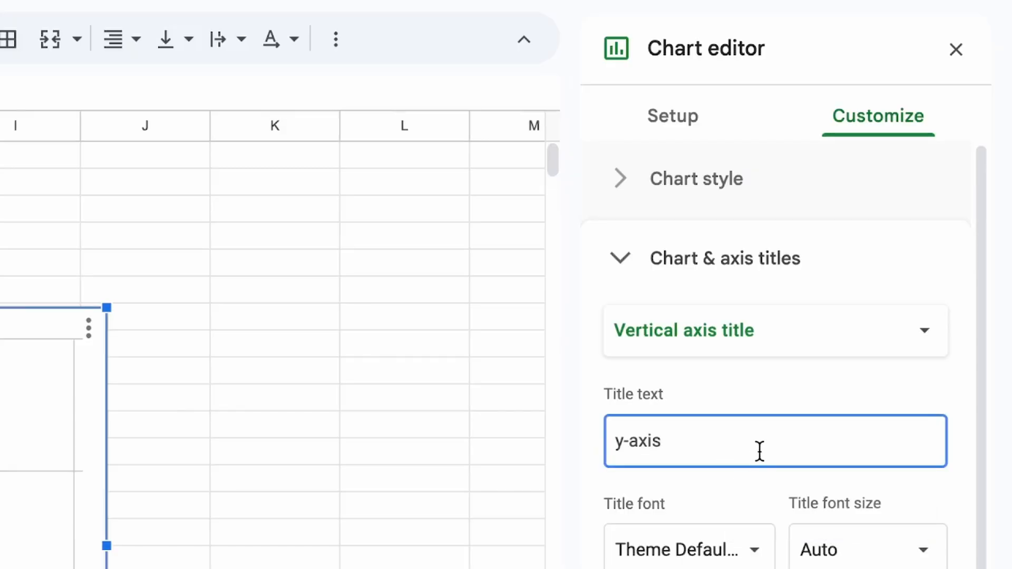
pyautogui.click(914, 294)
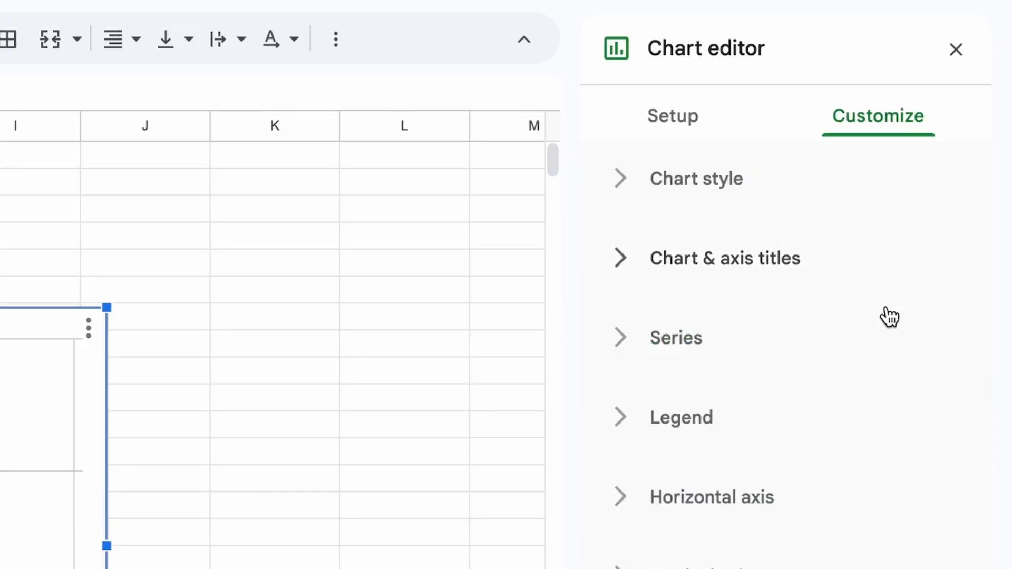
# Set the chart's horizontal axis title text to "x-xis"
pyautogui.click(770, 260)
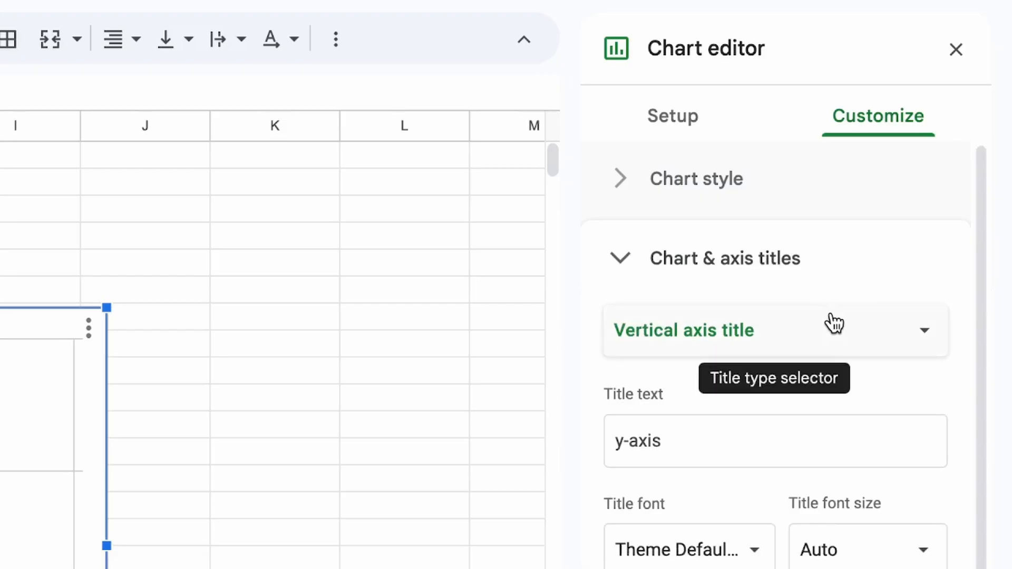
pyautogui.click(831, 324)
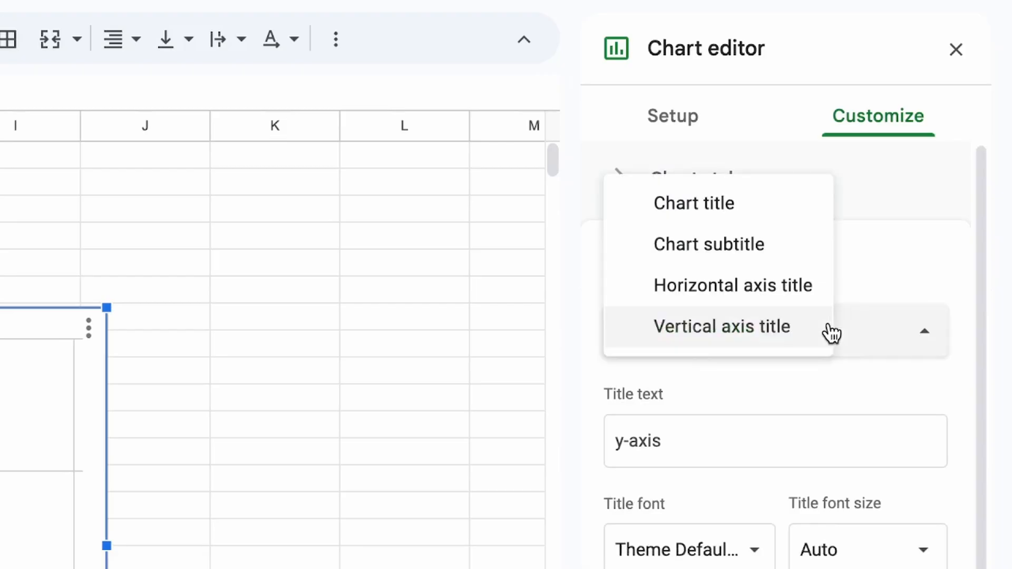
pyautogui.click(696, 278)
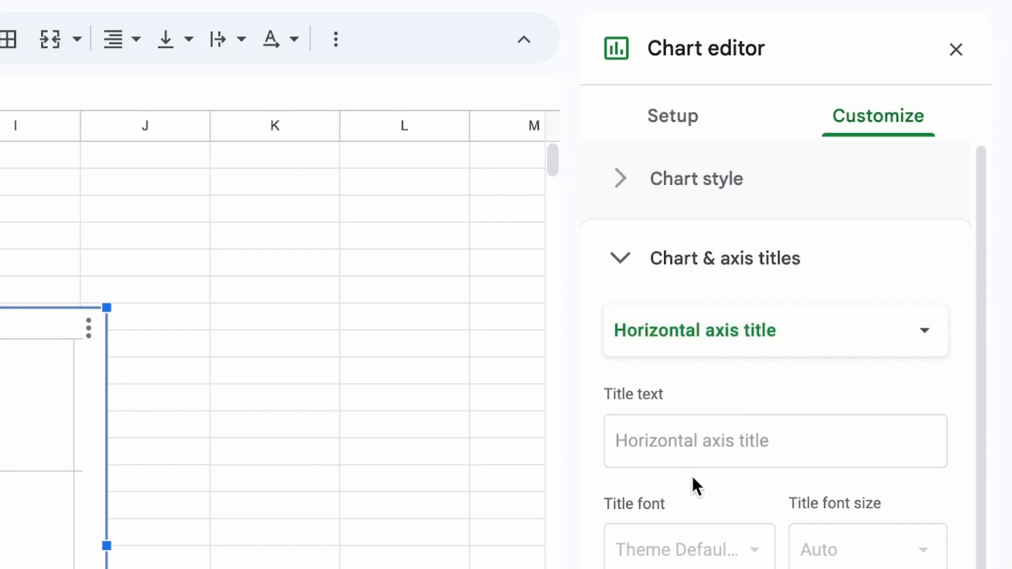
pyautogui.click(700, 452)
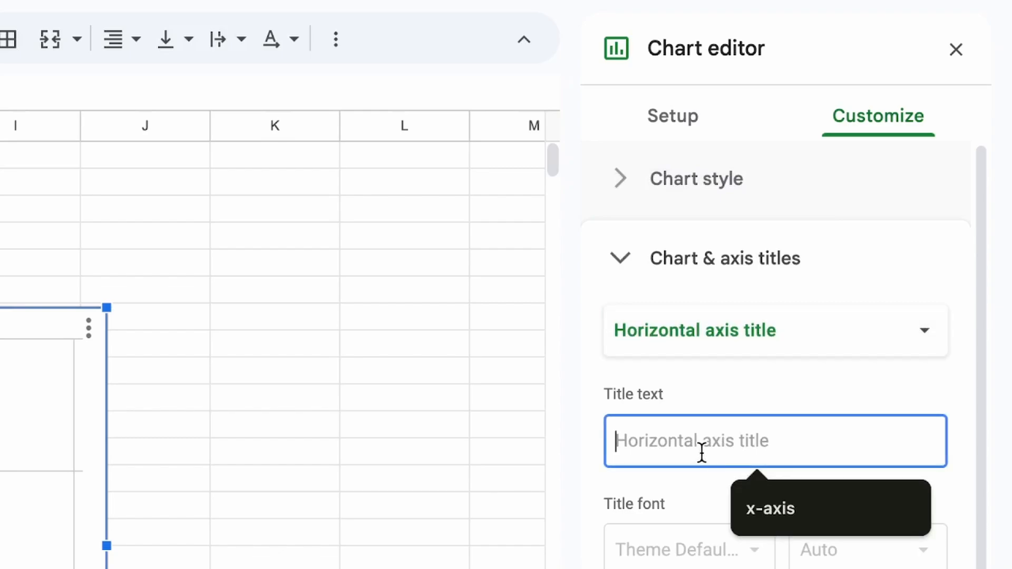
pyautogui.write('x-')
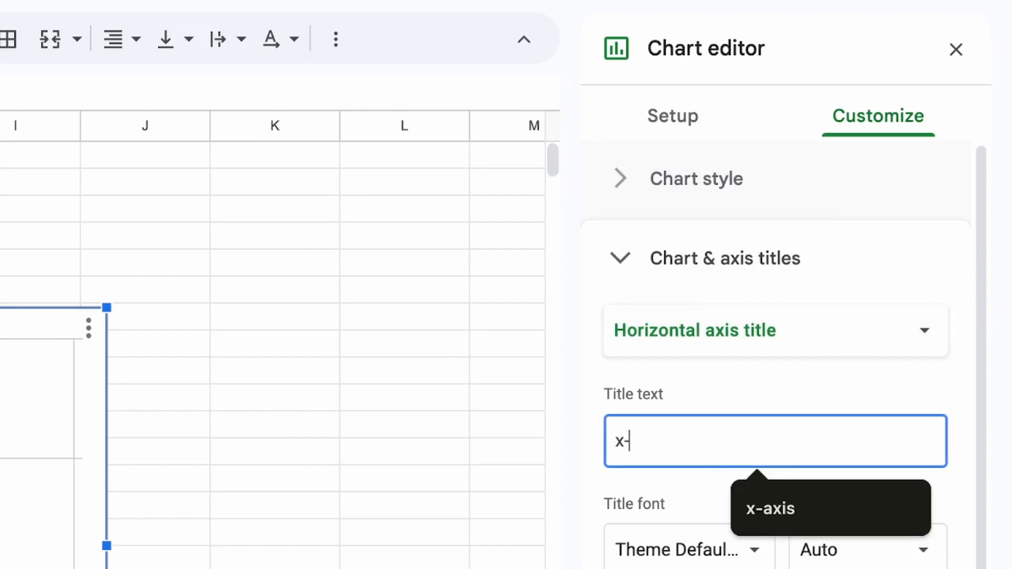
pyautogui.write('xis')
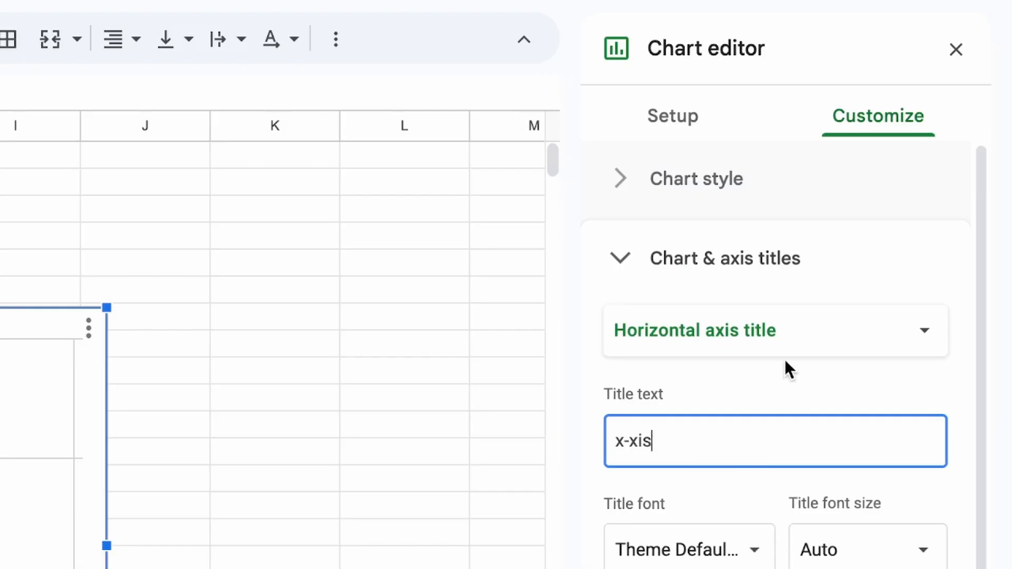
# Correct the horizontal axis title text to "x-axis"
pyautogui.press('Left')
pyautogui.press('Left')
pyautogui.press('Left')
pyautogui.write('a')
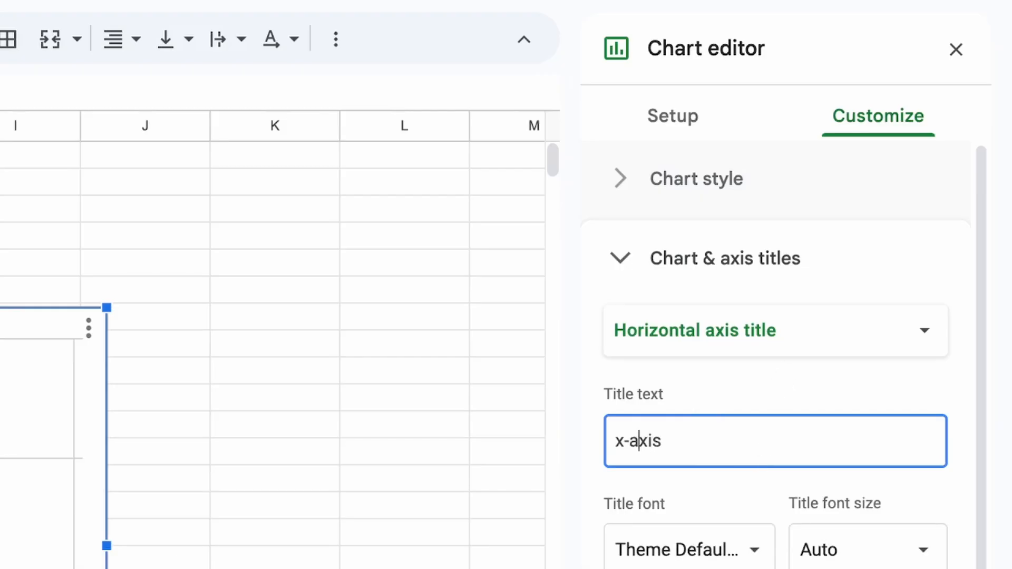
# Set the chart title text to "Example"
pyautogui.click(808, 330)
pyautogui.click(728, 245)
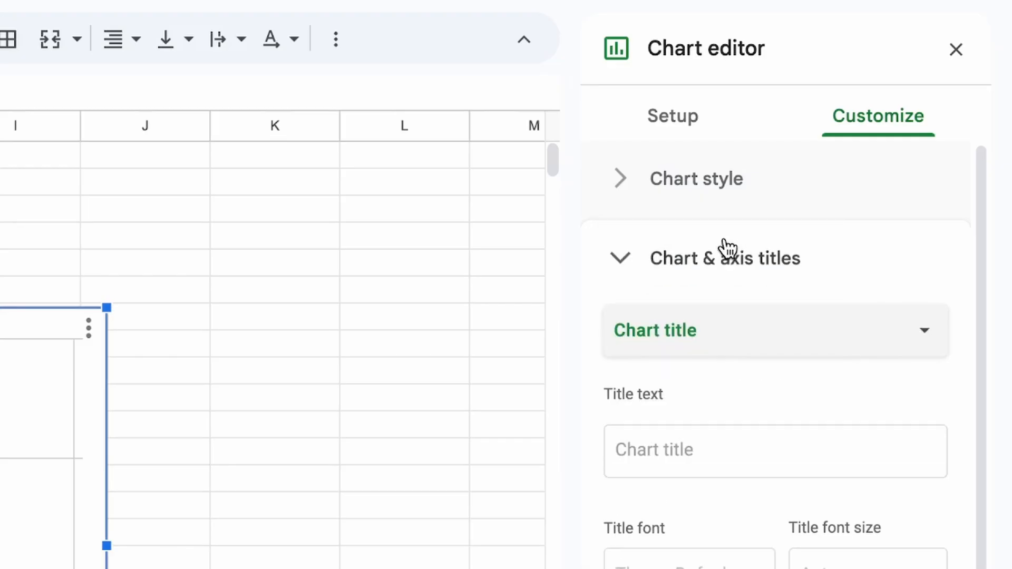
pyautogui.click(696, 474)
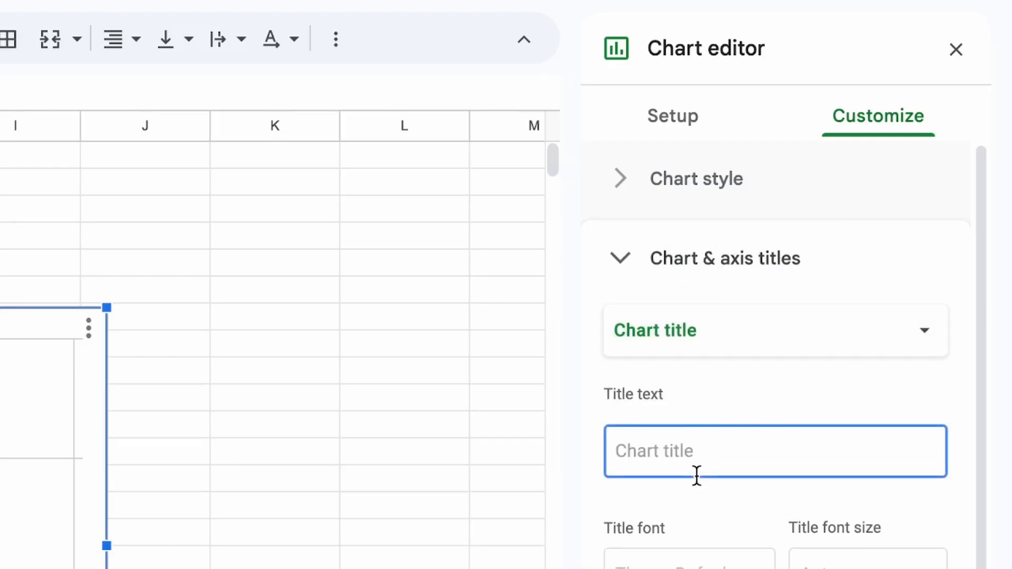
pyautogui.write('Te')
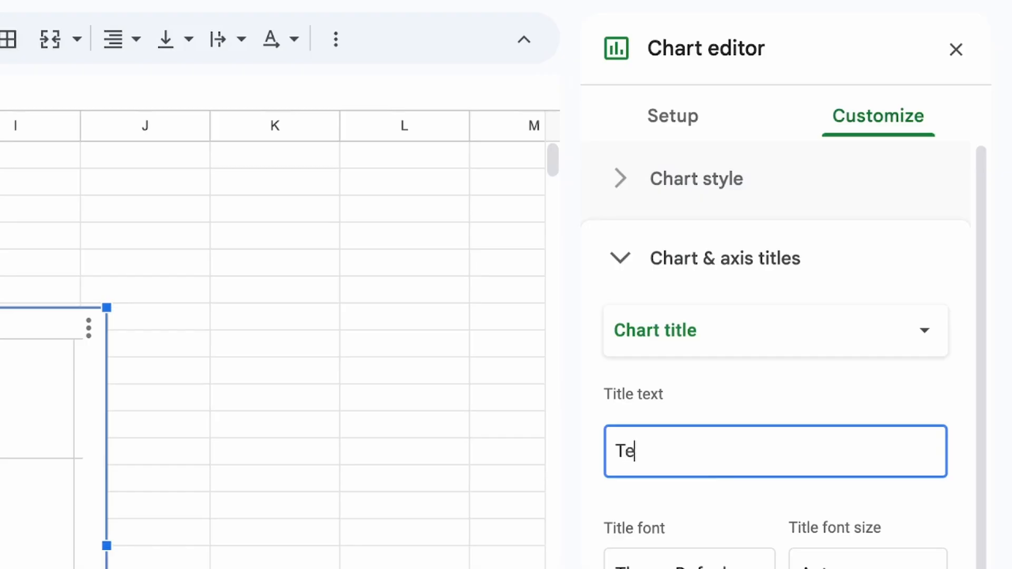
pyautogui.press('BackSpace')
pyautogui.press('BackSpace')
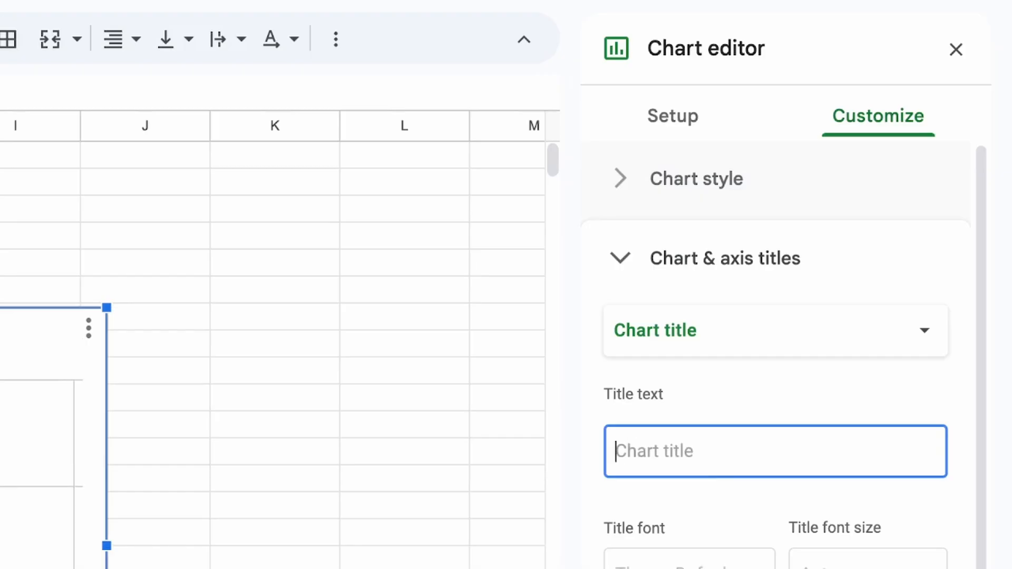
pyautogui.write('Example')
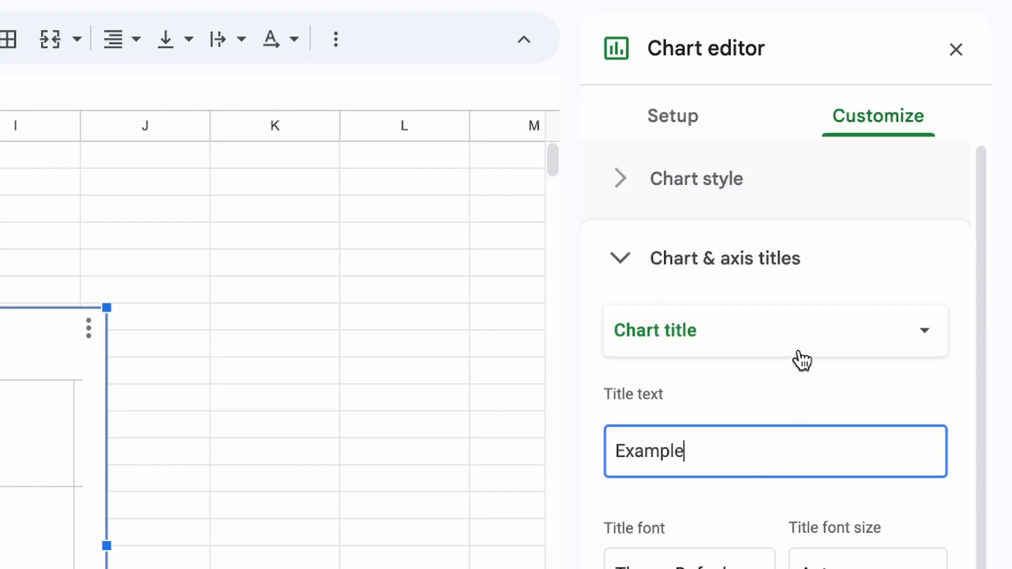
pyautogui.click(615, 267)
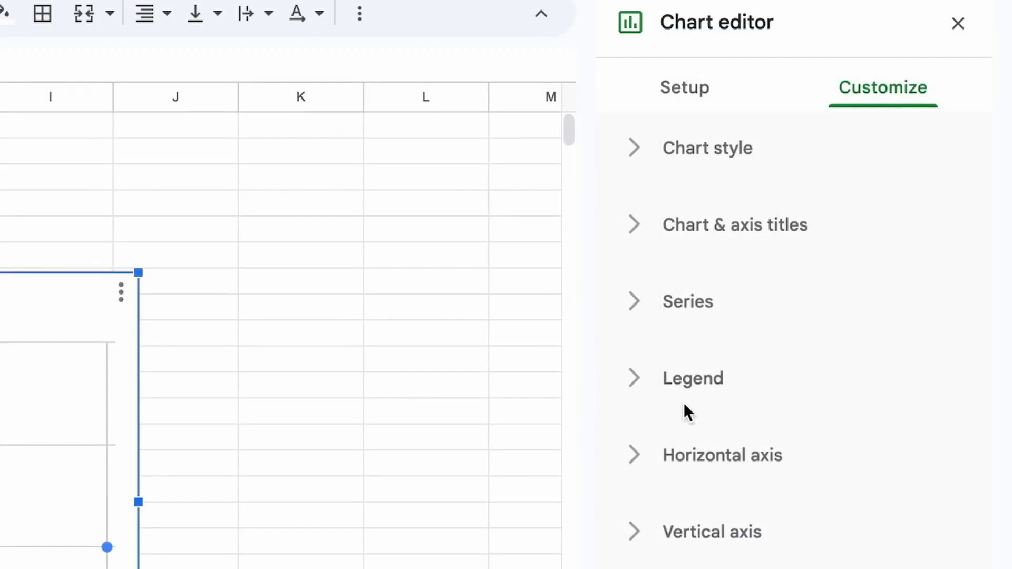
# Change the color of the chart's data series to orange
pyautogui.click(638, 311)
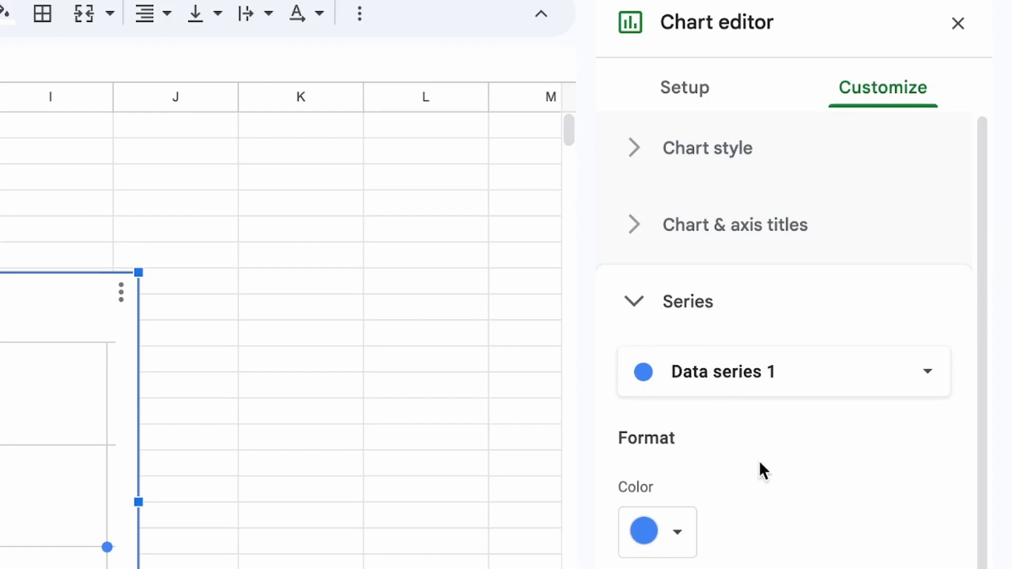
pyautogui.scroll(-3, 779, 456)
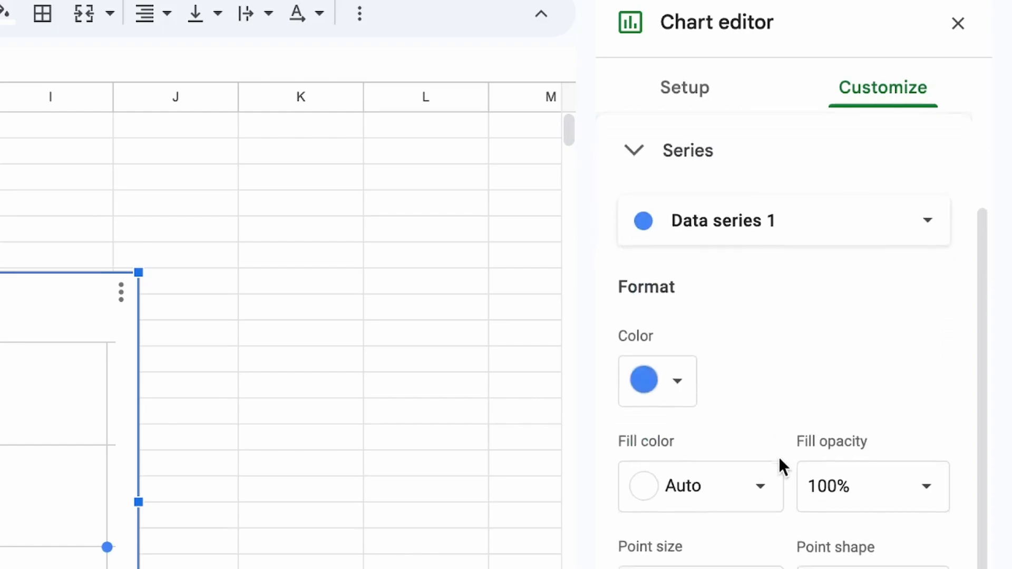
pyautogui.click(656, 371)
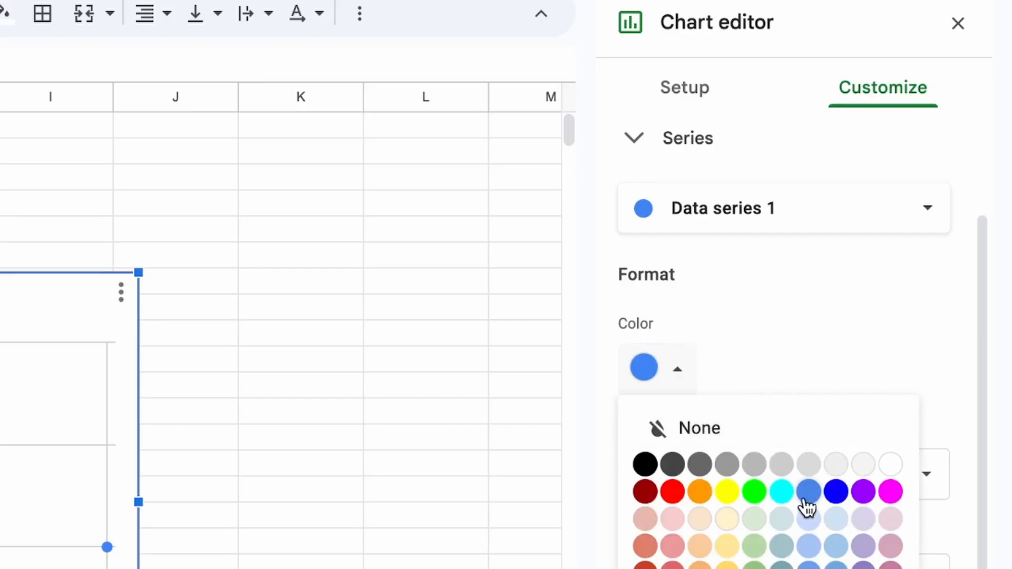
pyautogui.click(700, 491)
pyautogui.scroll(-3, 774, 358)
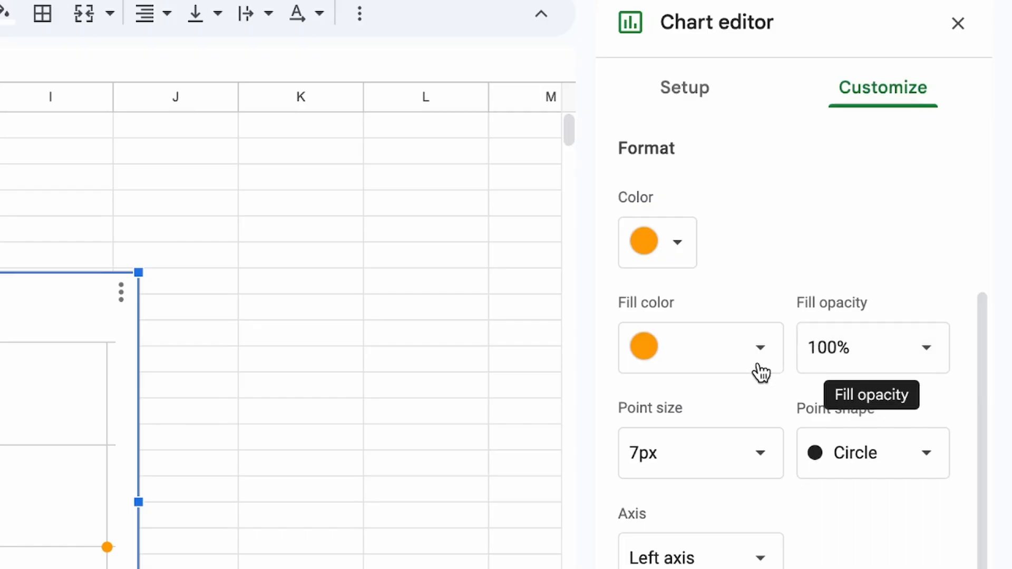
# Set the data series' point size to 10px and its point shape to Triangle
pyautogui.scroll(-2, 763, 388)
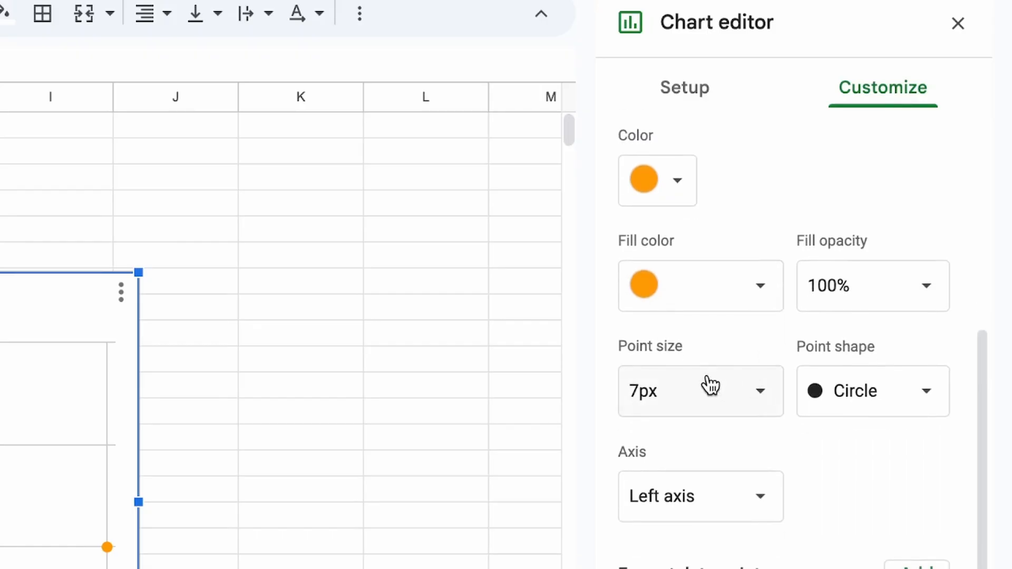
pyautogui.click(731, 402)
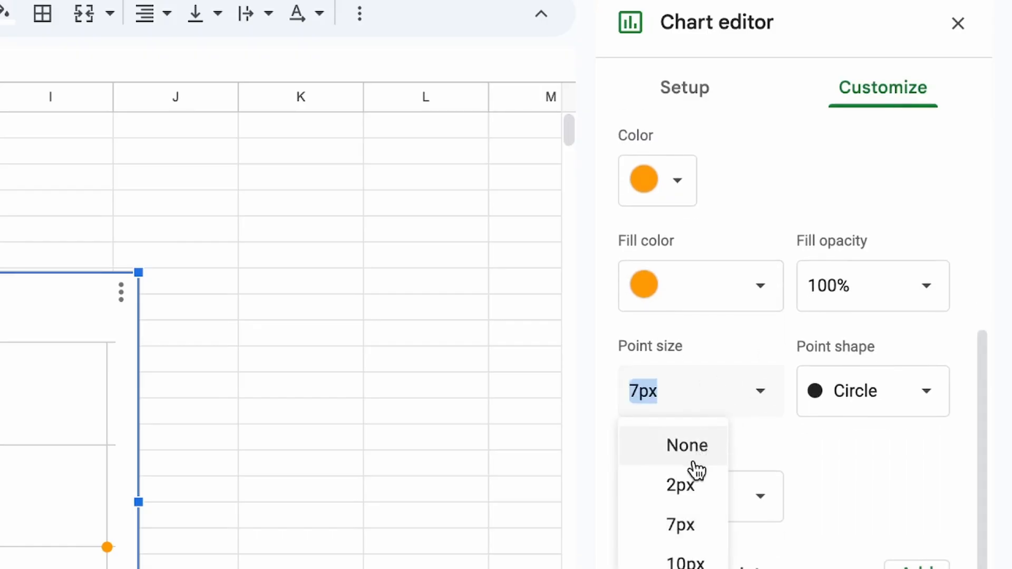
pyautogui.click(690, 563)
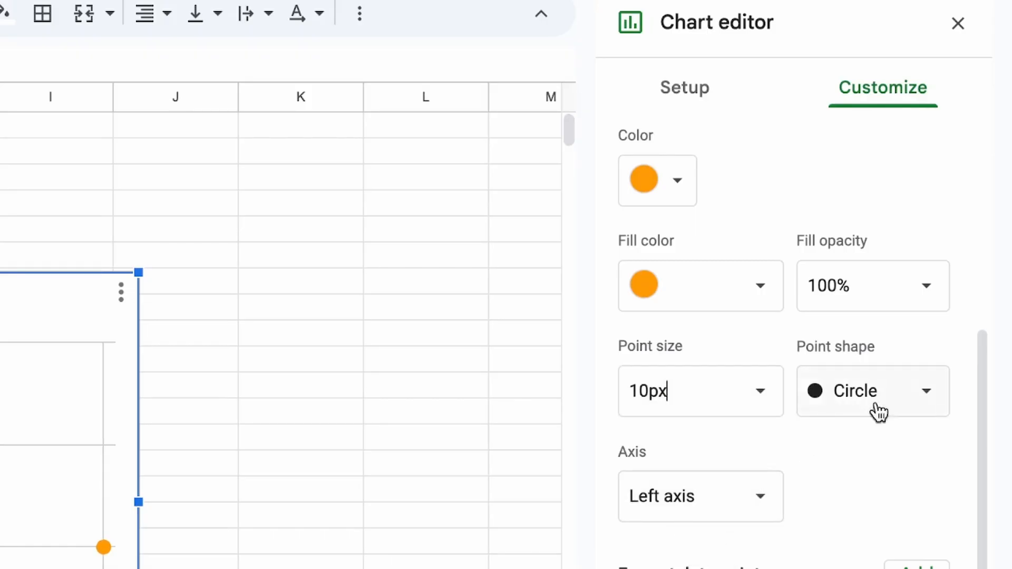
pyautogui.click(923, 393)
pyautogui.click(891, 437)
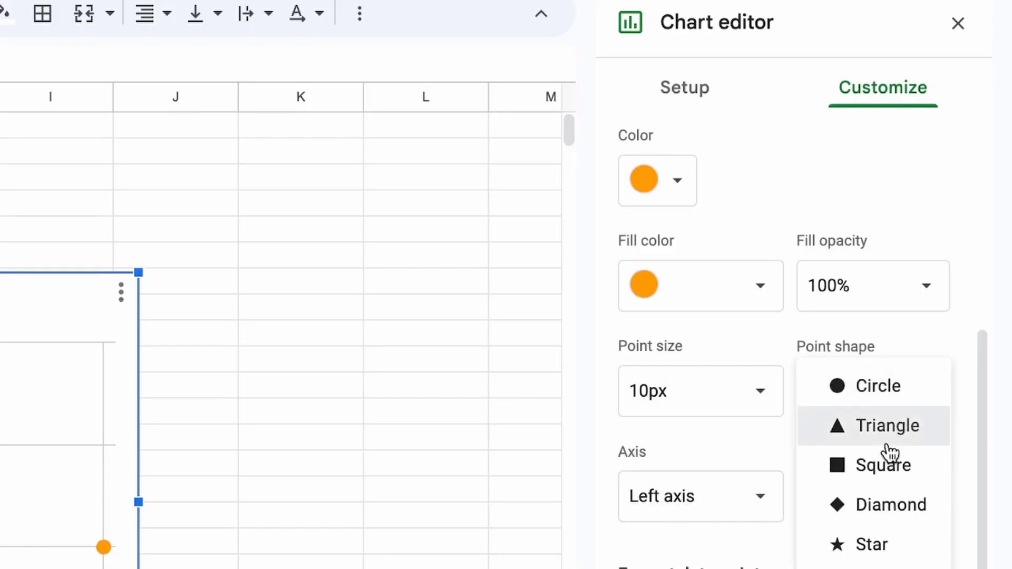
# Add a linear trendline to the data series with a line thickness of 4px
pyautogui.scroll(-2, 843, 472)
pyautogui.scroll(-3, 827, 474)
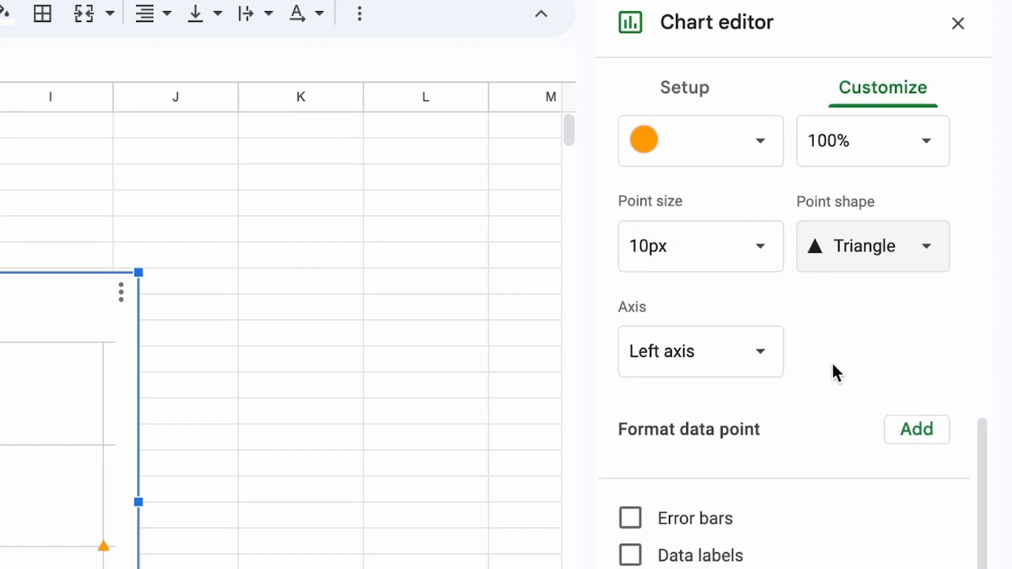
pyautogui.scroll(-1, 830, 378)
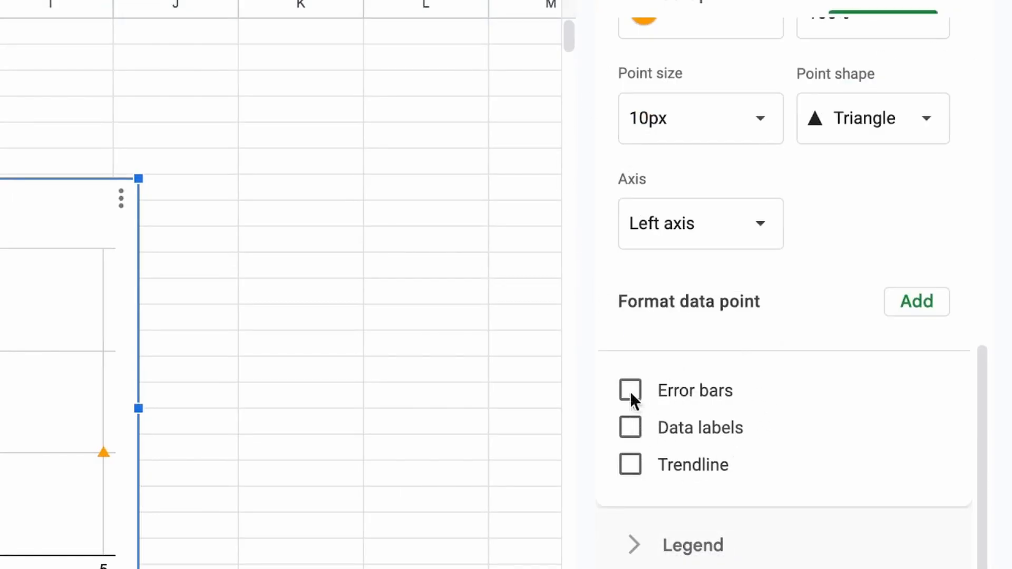
pyautogui.click(622, 477)
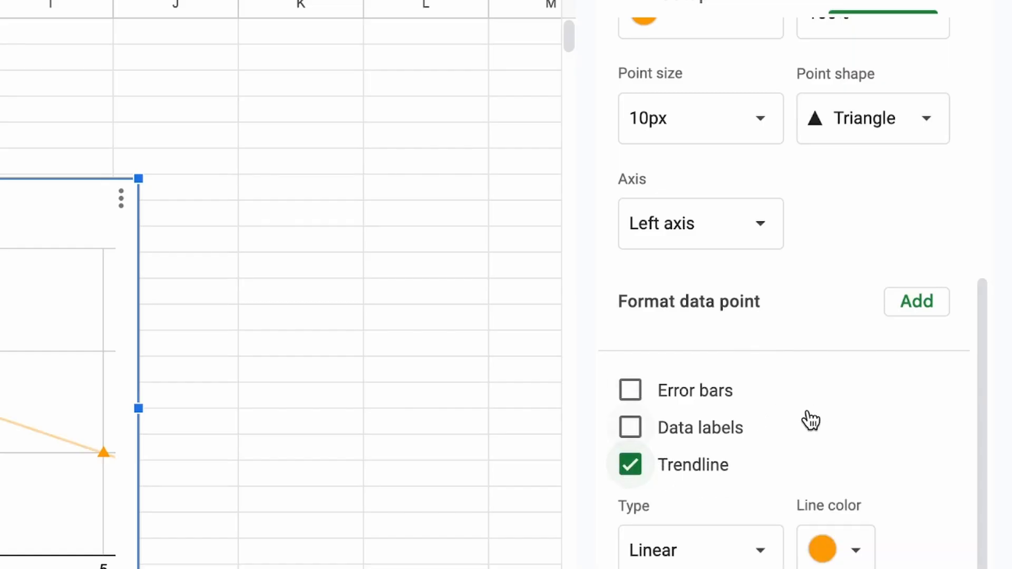
pyautogui.scroll(-3, 813, 418)
pyautogui.scroll(-4, 813, 418)
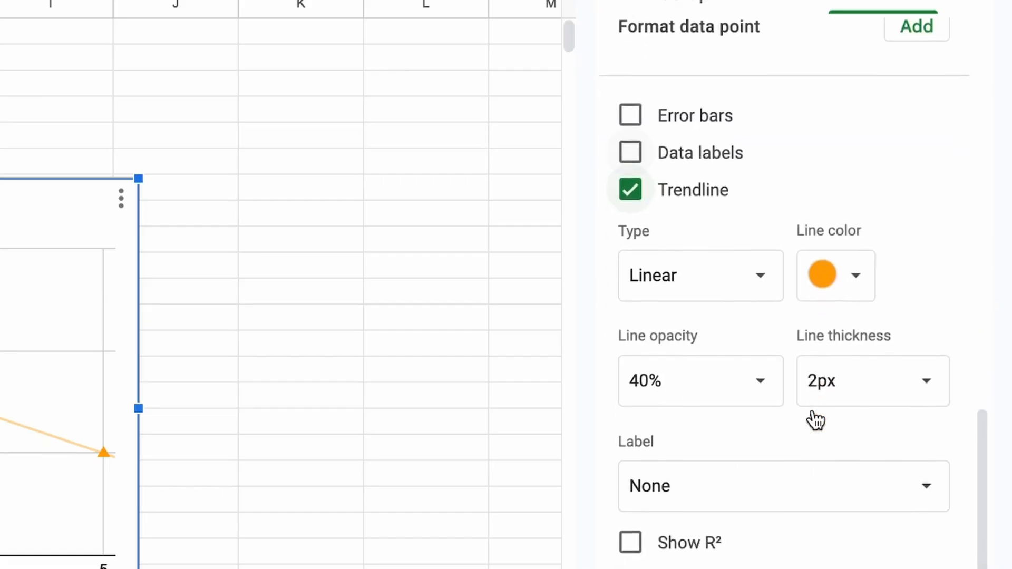
pyautogui.scroll(1, 813, 418)
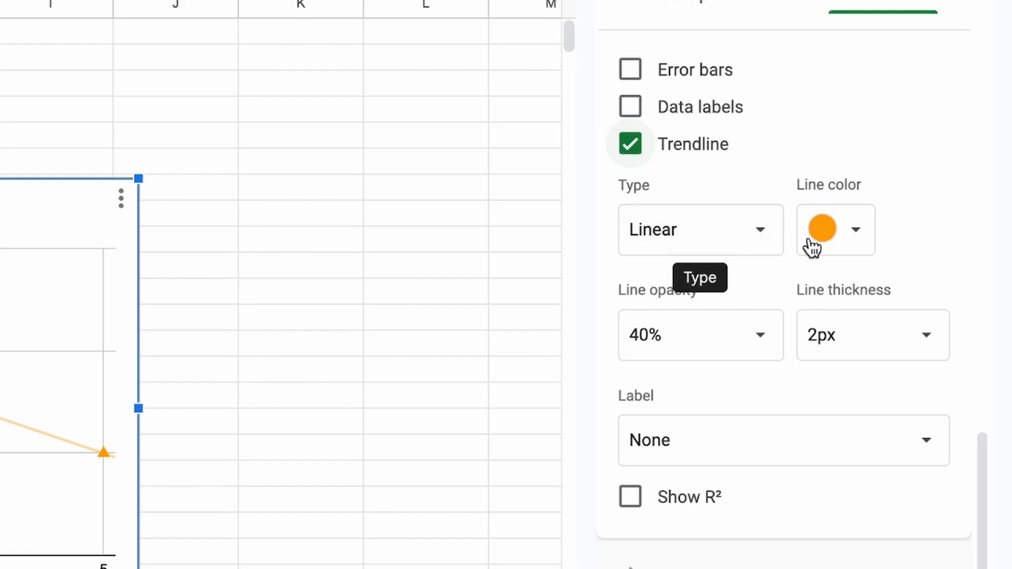
pyautogui.click(743, 243)
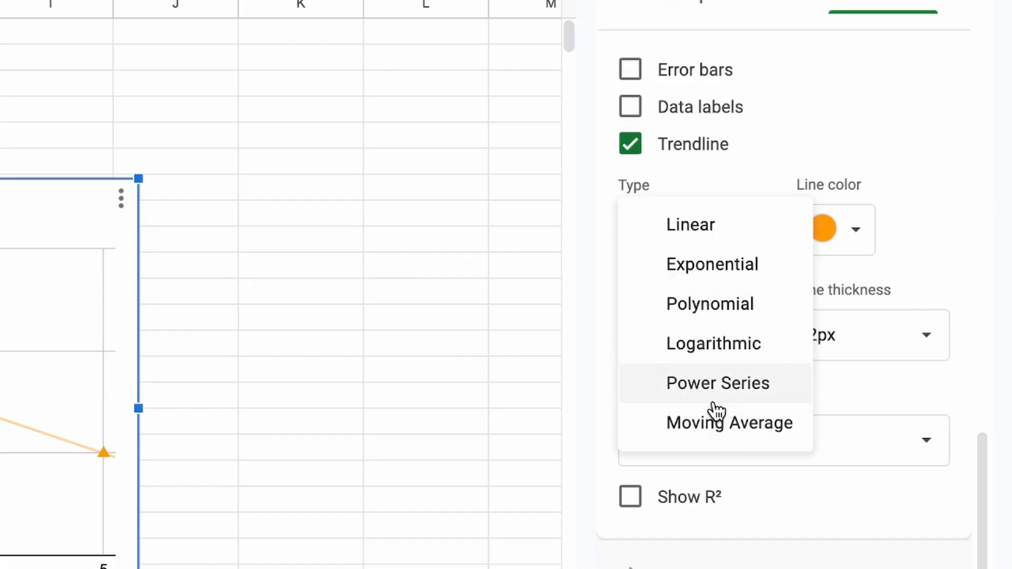
pyautogui.click(698, 225)
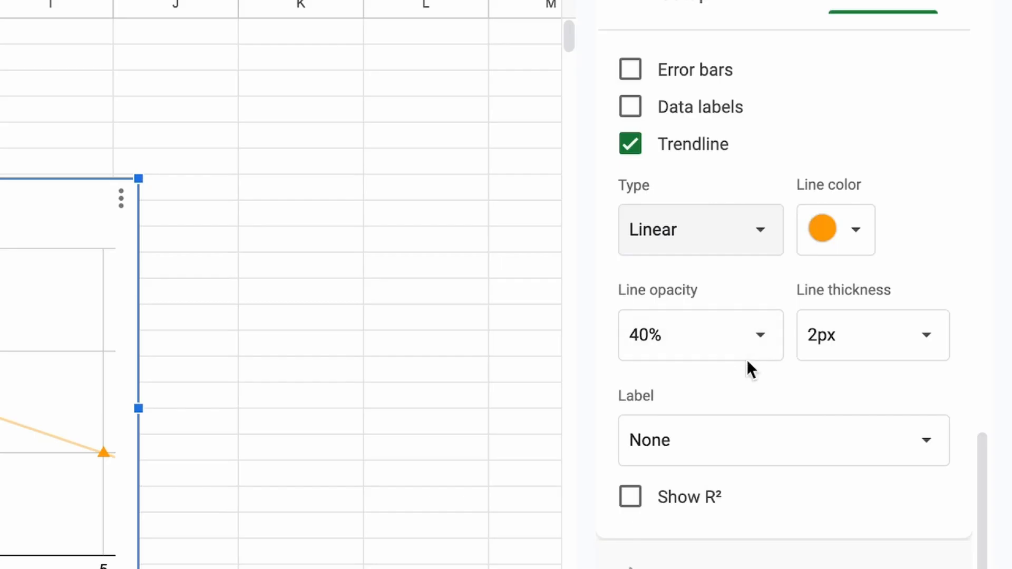
pyautogui.click(855, 346)
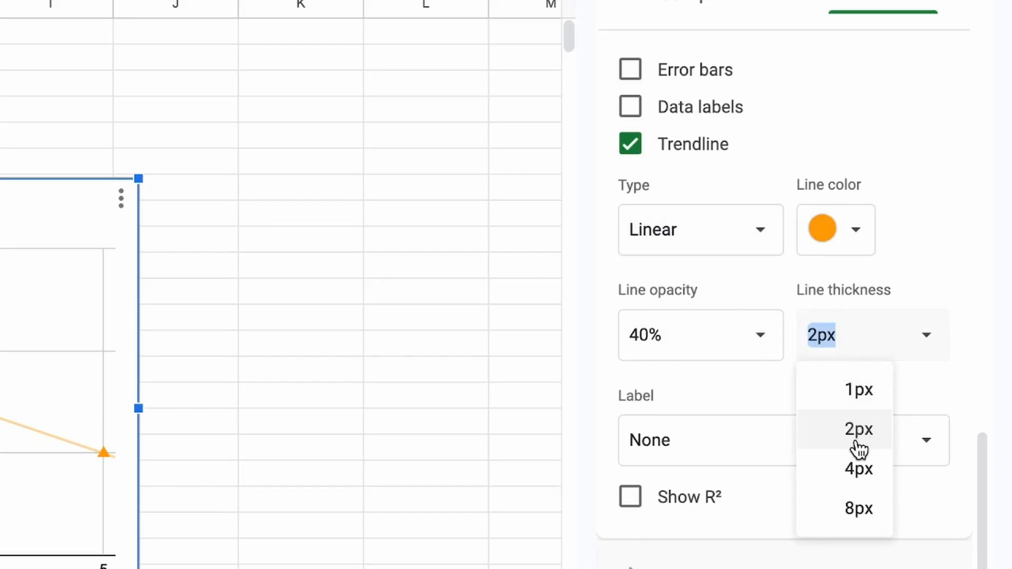
pyautogui.click(855, 480)
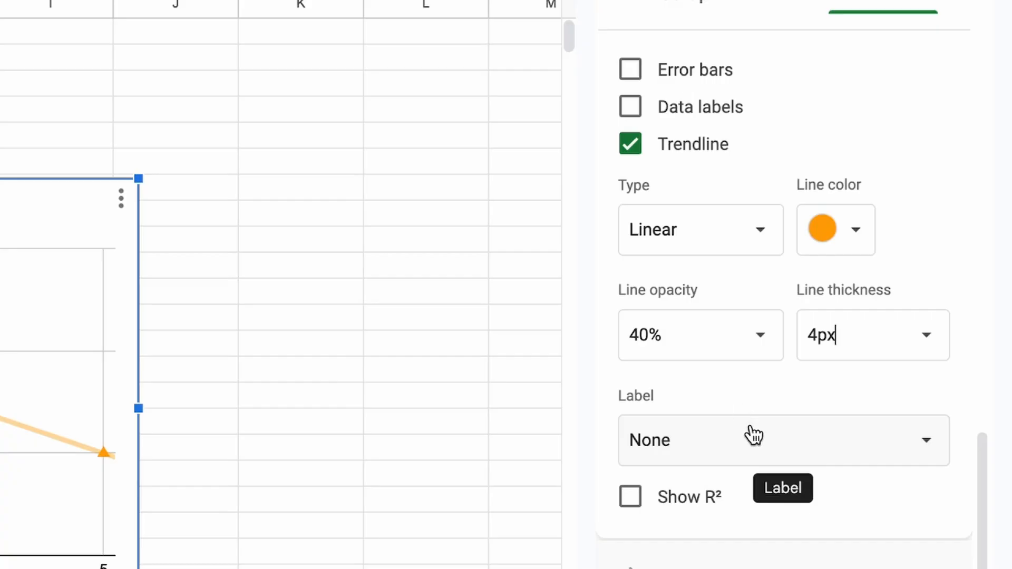
# Label the trendline with its equation and show its R² value
pyautogui.click(700, 433)
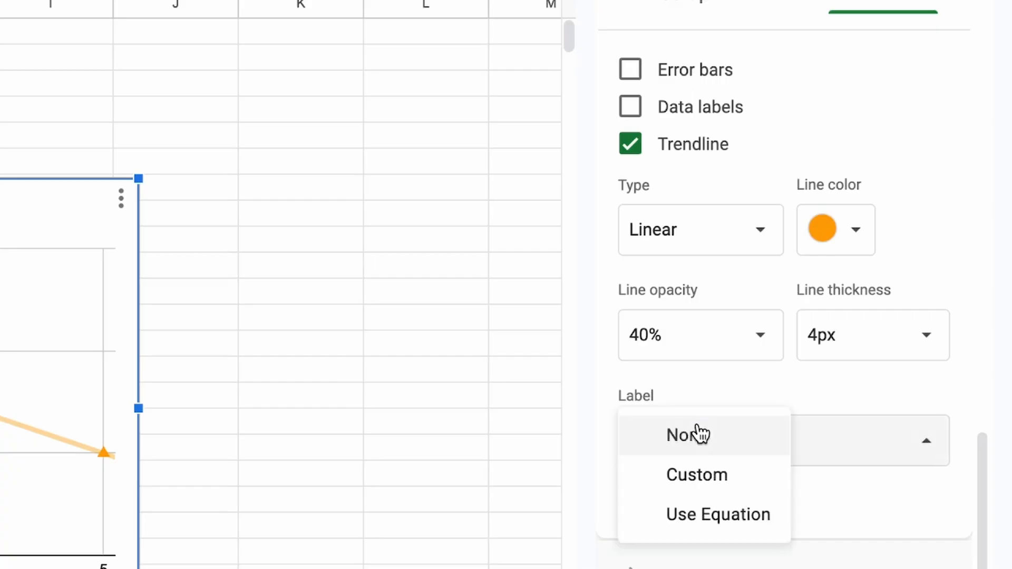
pyautogui.click(703, 522)
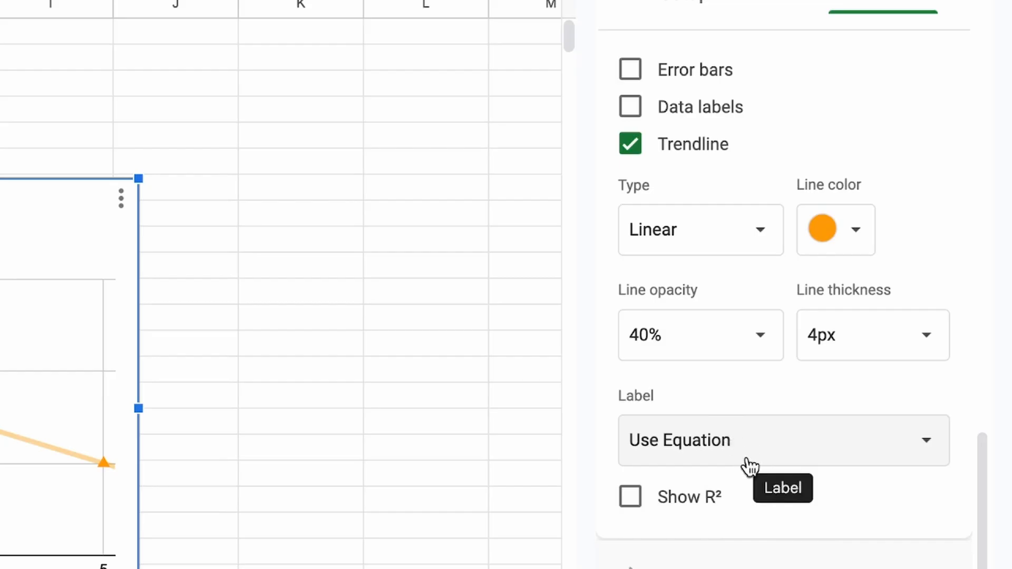
pyautogui.click(635, 505)
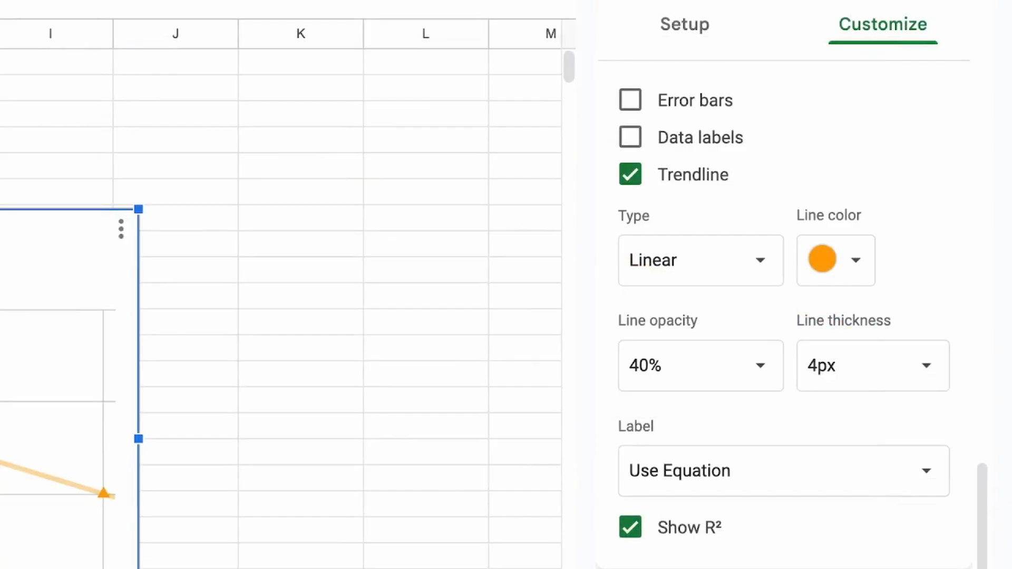
# Add error bars of type Standard Deviation with a value of 0.67 to the data series
pyautogui.click(630, 101)
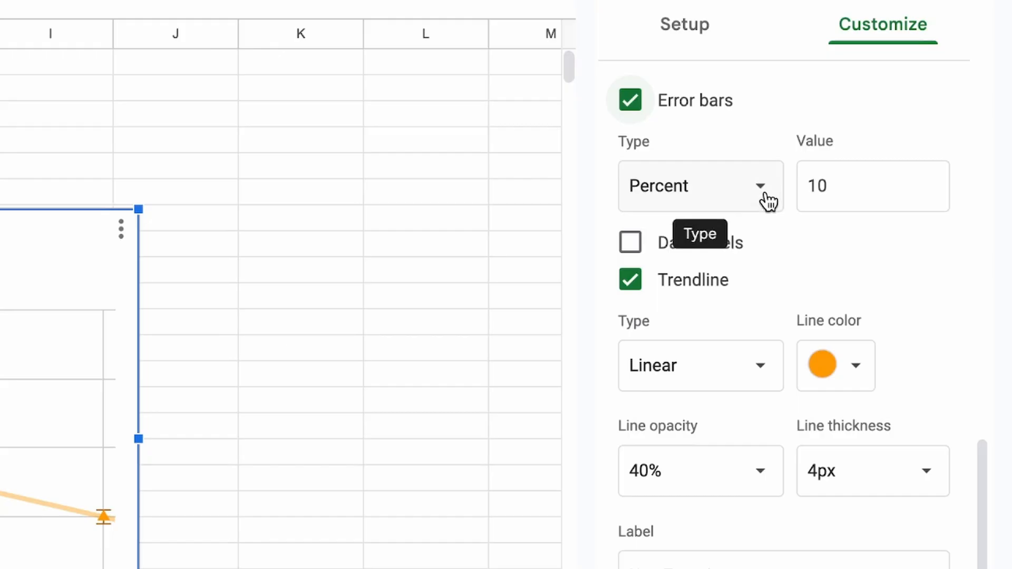
pyautogui.click(768, 200)
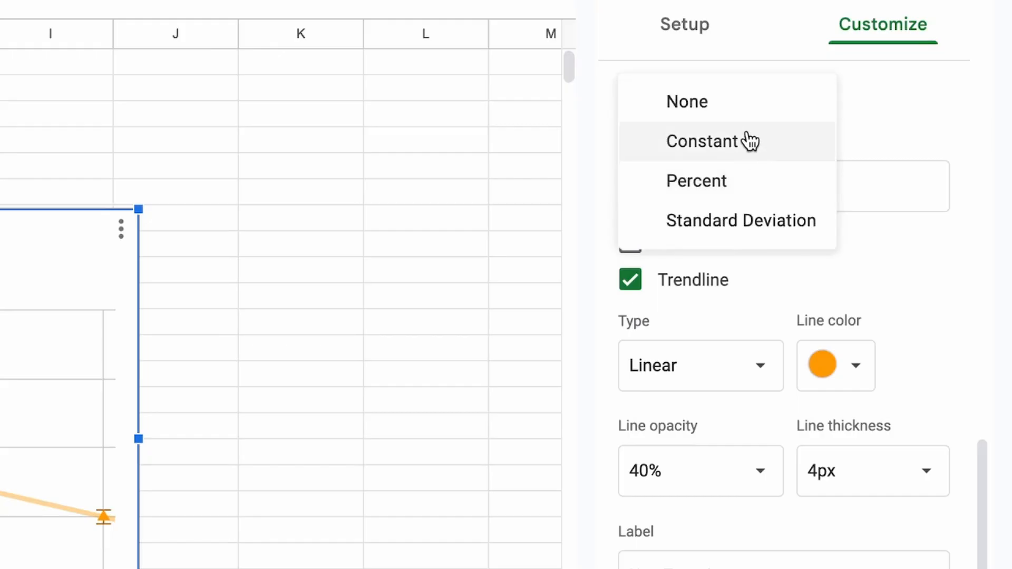
pyautogui.click(735, 220)
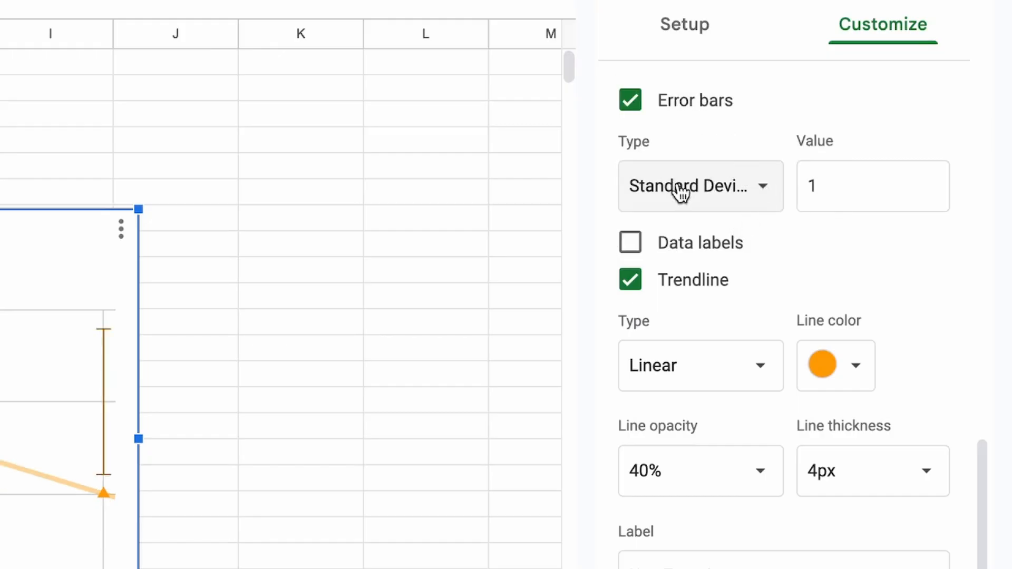
pyautogui.click(847, 185)
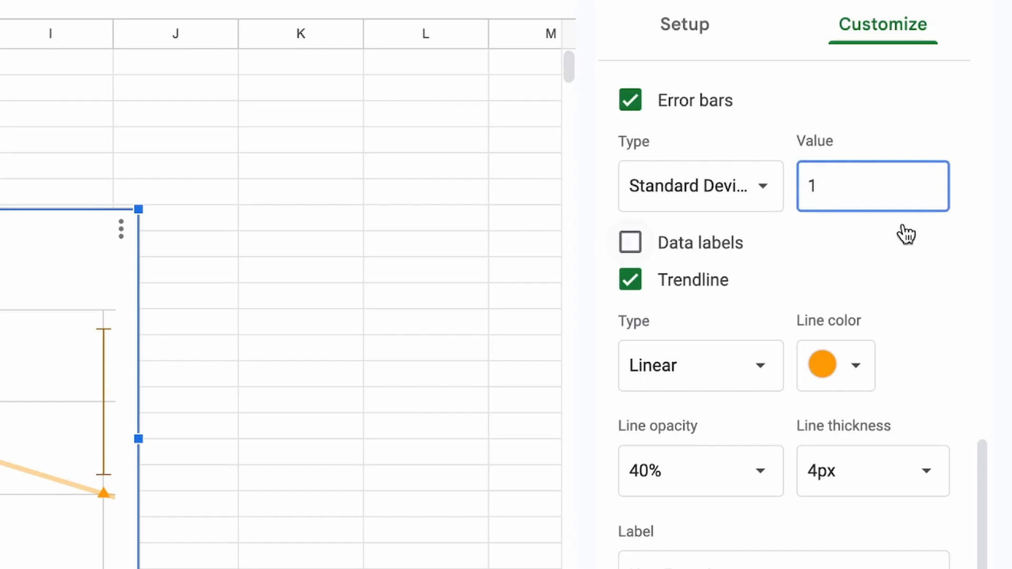
pyautogui.press('BackSpace')
pyautogui.write('00')
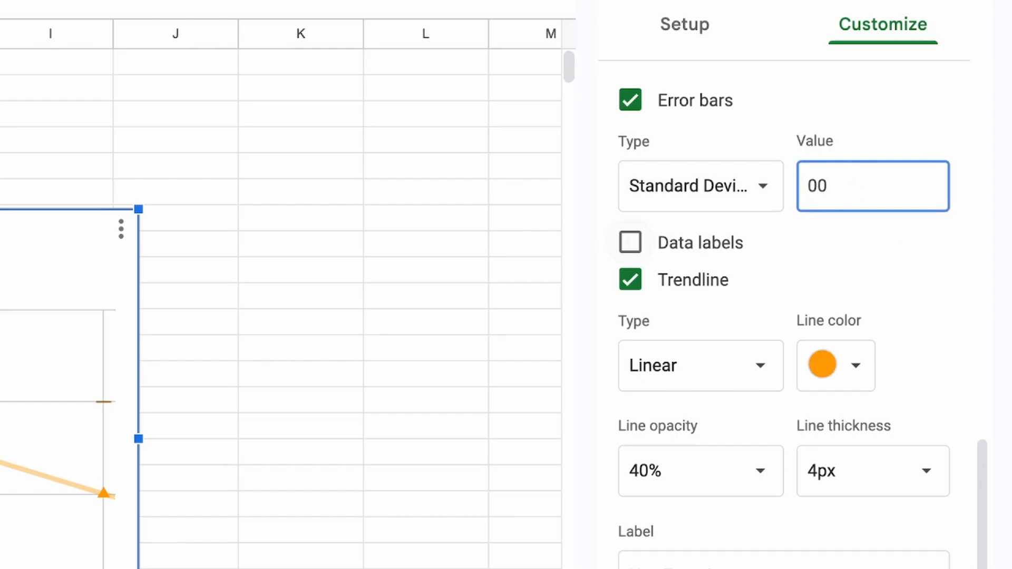
pyautogui.write('.67')
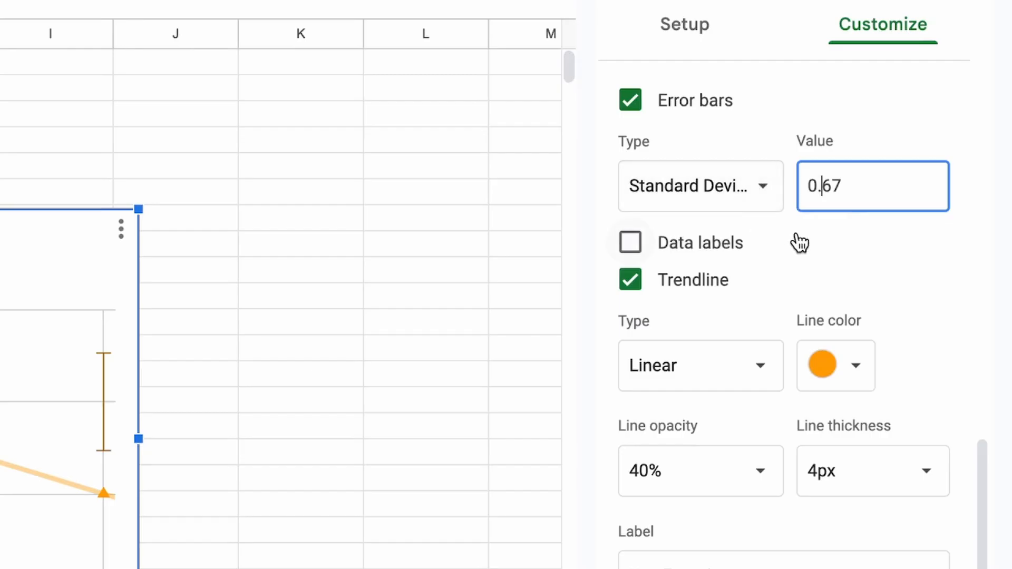
pyautogui.click(813, 242)
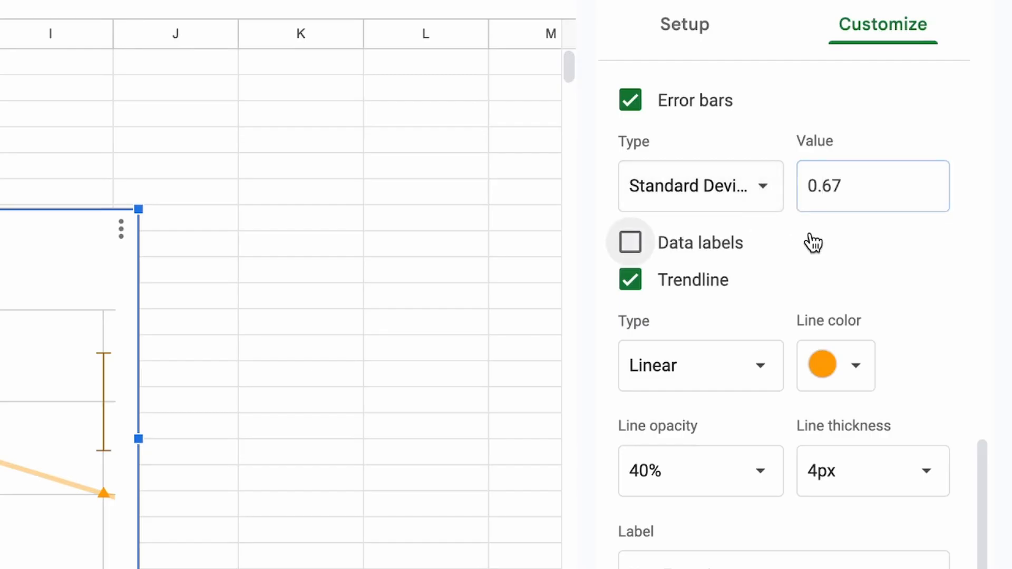
# Change the data series' error bars to type Percent with a value of 5
pyautogui.click(630, 246)
pyautogui.click(757, 196)
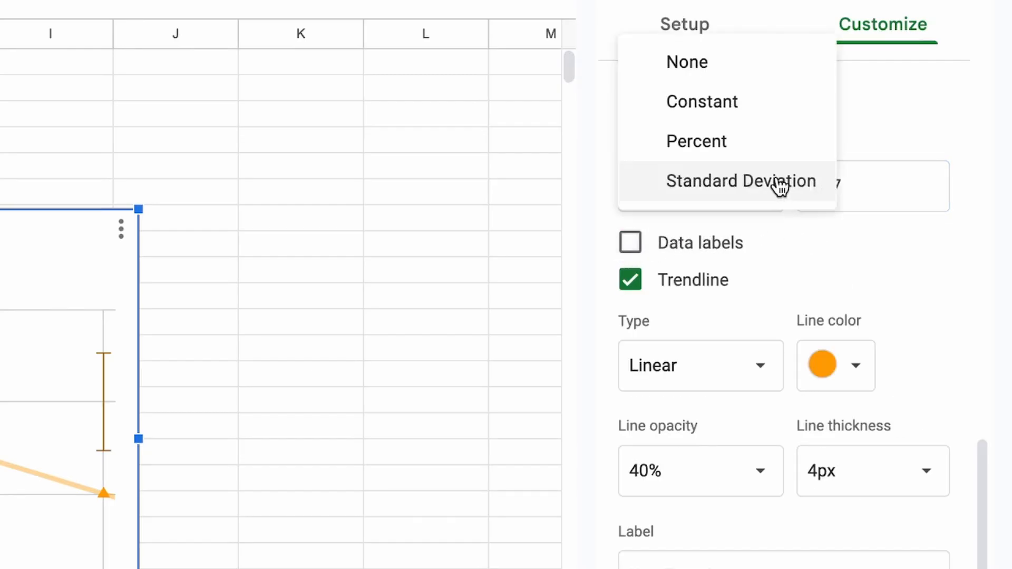
pyautogui.click(733, 139)
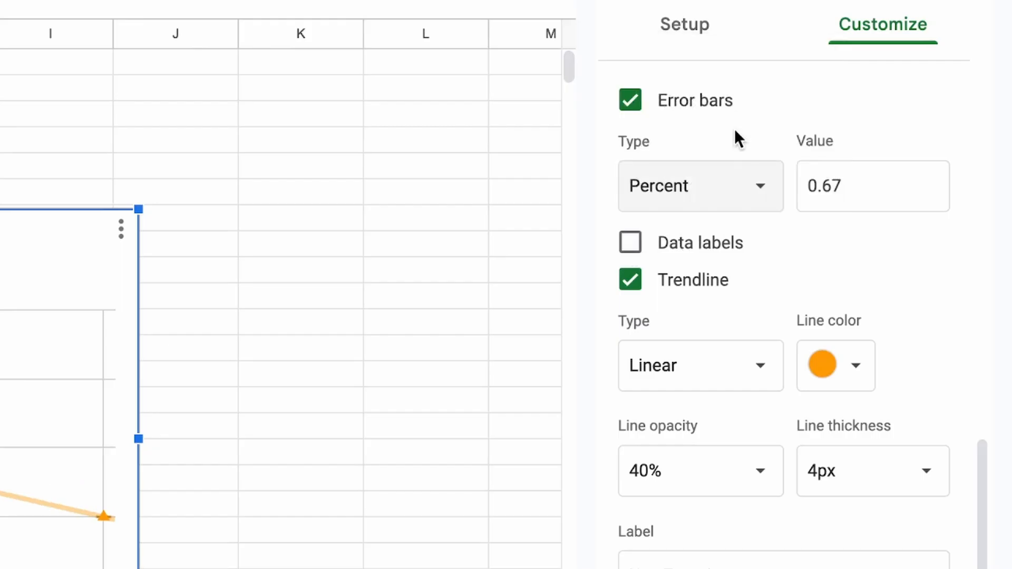
pyautogui.click(874, 179)
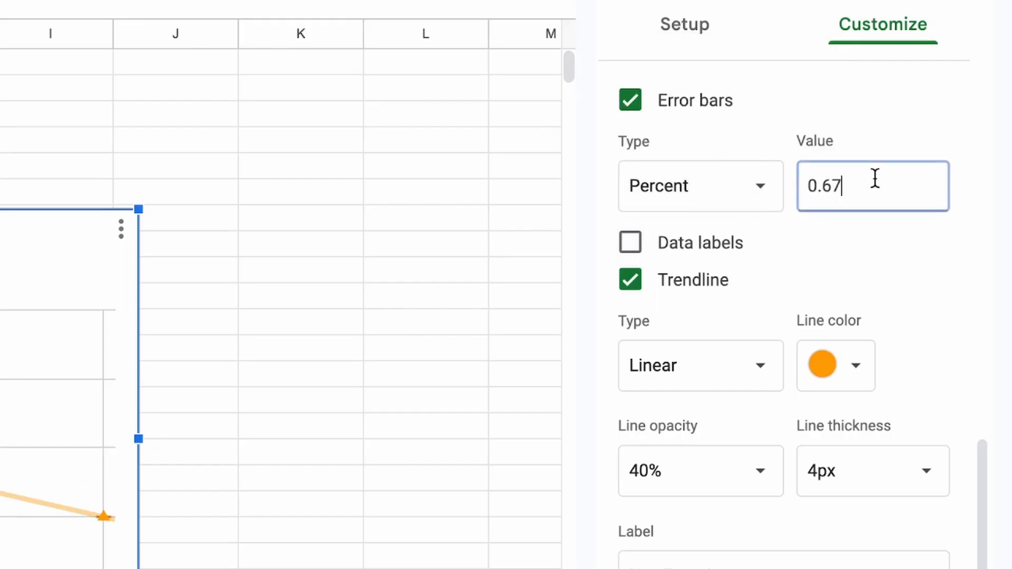
pyautogui.moveTo(874, 179); pyautogui.dragTo(815, 181)
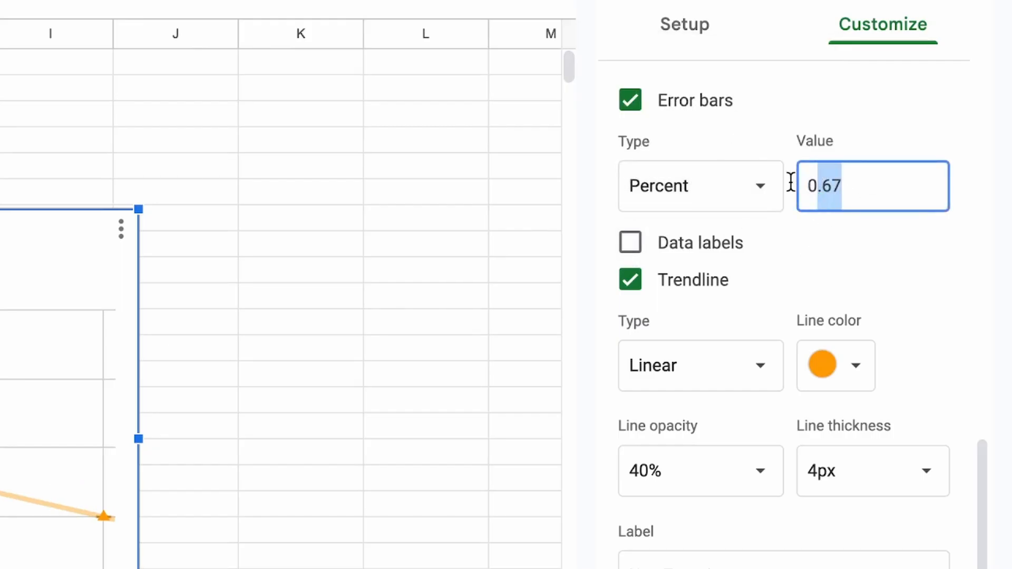
pyautogui.press('BackSpace')
pyautogui.press('BackSpace')
pyautogui.write('05')
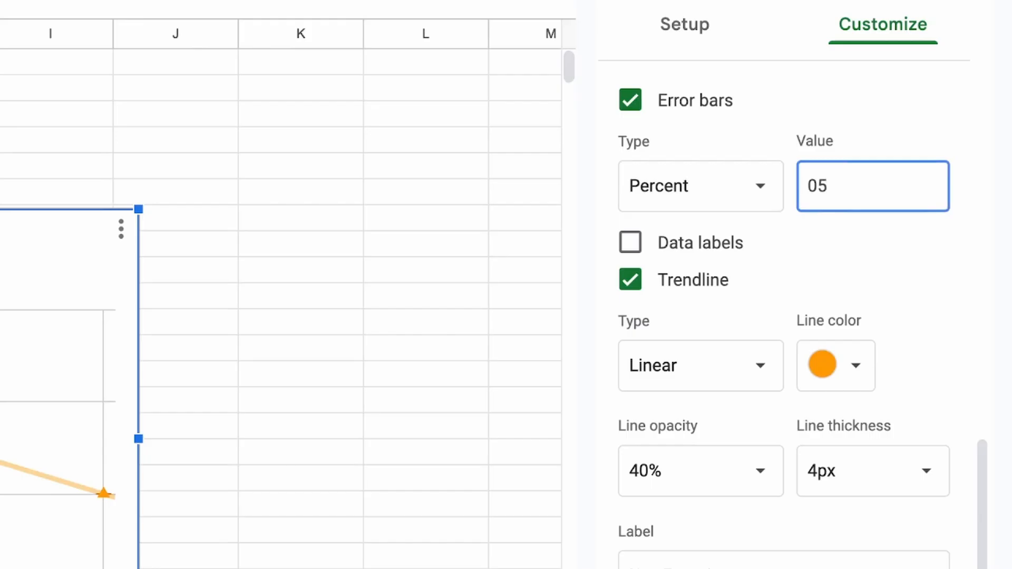
pyautogui.press('BackSpace')
pyautogui.press('BackSpace')
pyautogui.write('05')
pyautogui.press('BackSpace')
pyautogui.press('BackSpace')
pyautogui.write('05')
pyautogui.click(874, 251)
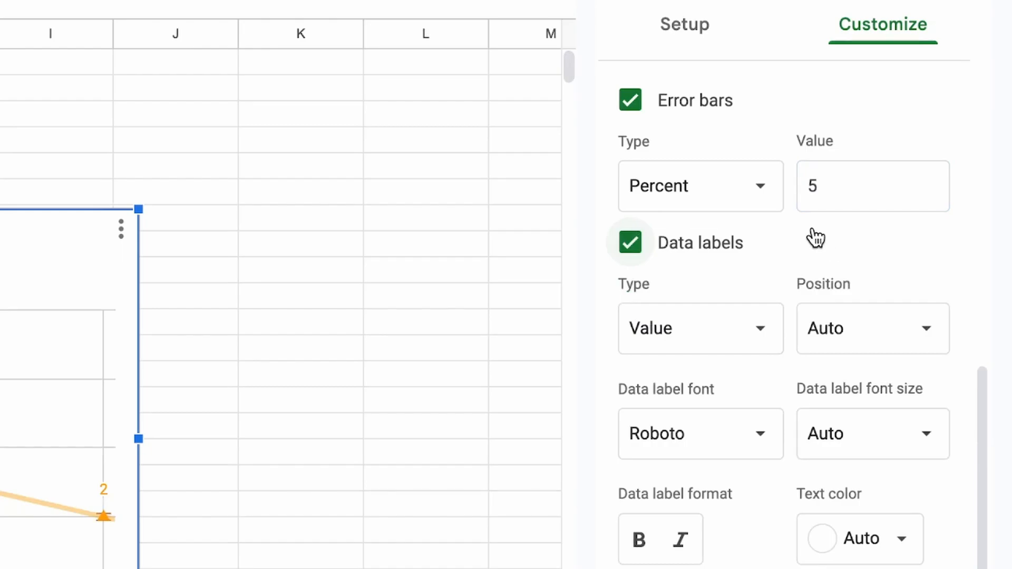
# Turn off the data labels for the data series and collapse the Series settings
pyautogui.click(635, 244)
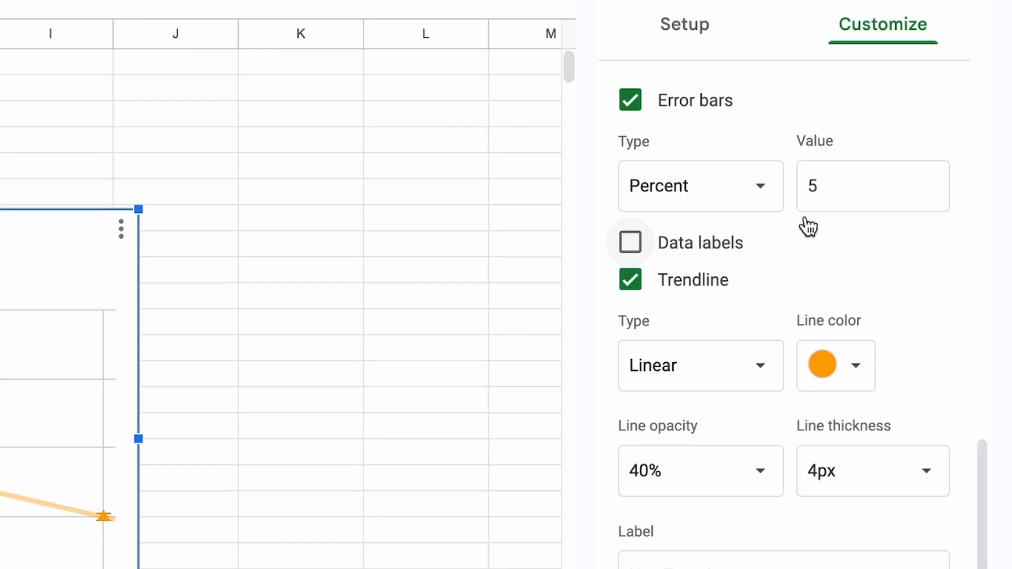
pyautogui.scroll(2, 797, 249)
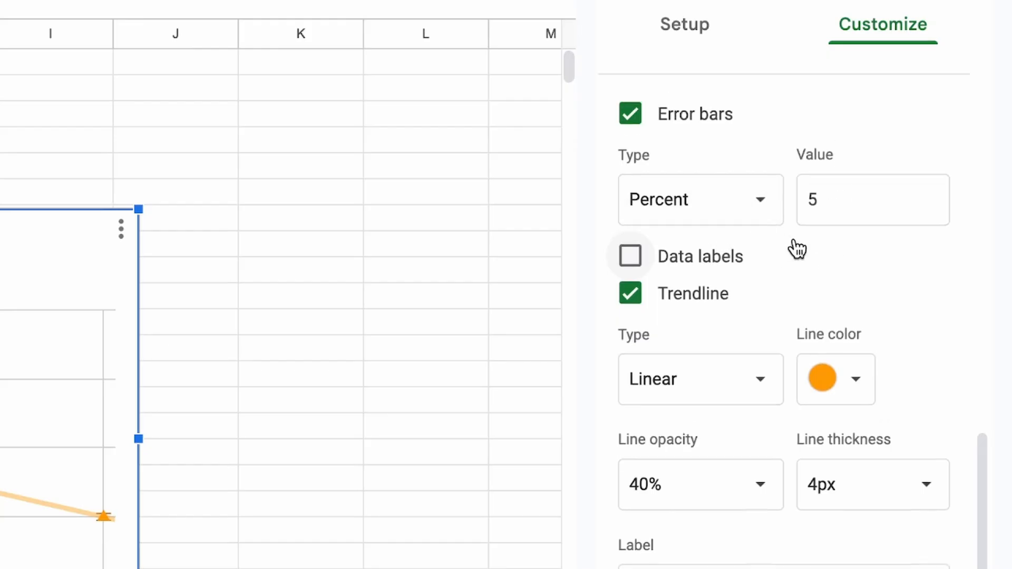
pyautogui.scroll(5, 797, 248)
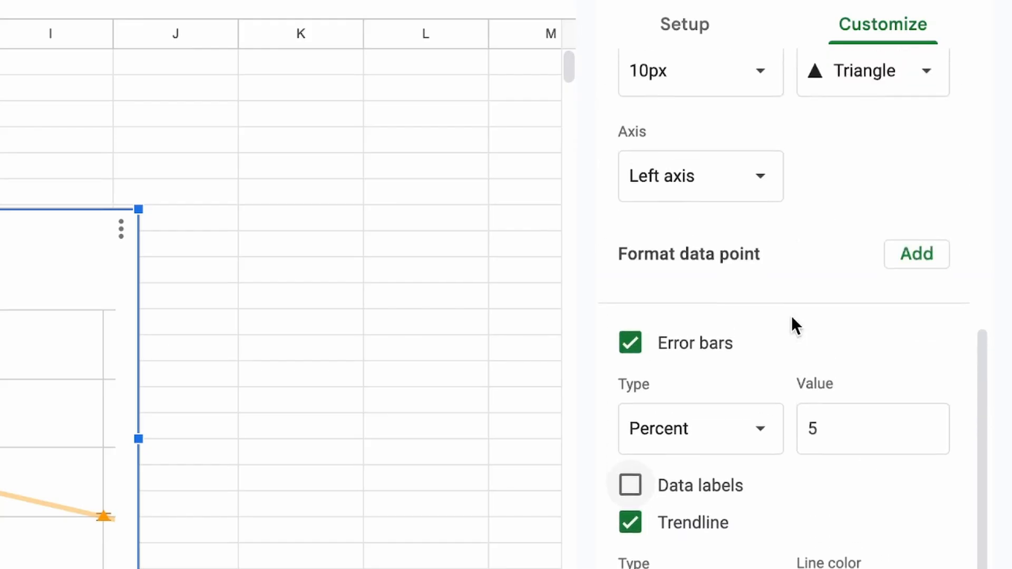
pyautogui.scroll(12, 791, 315)
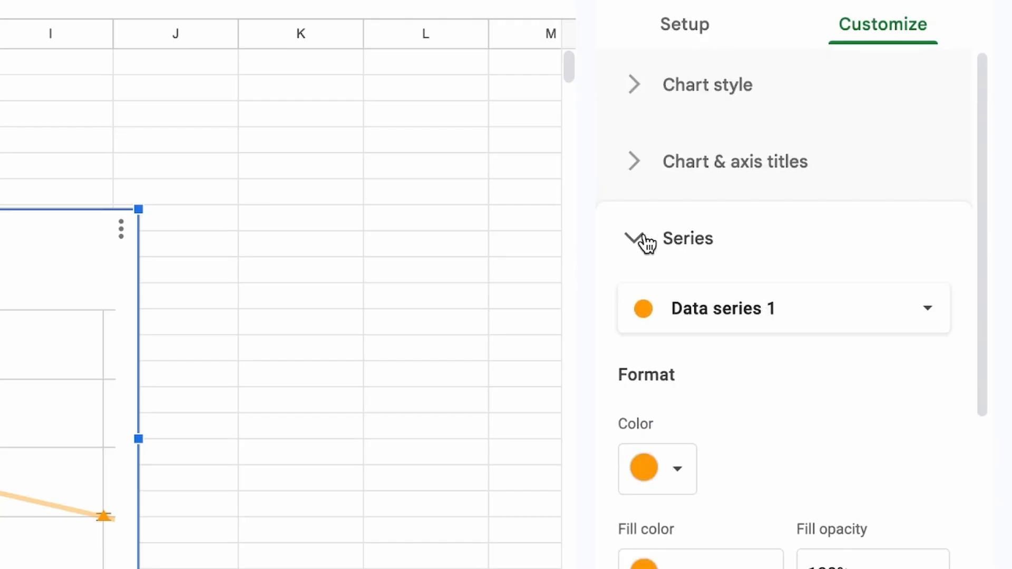
pyautogui.click(645, 241)
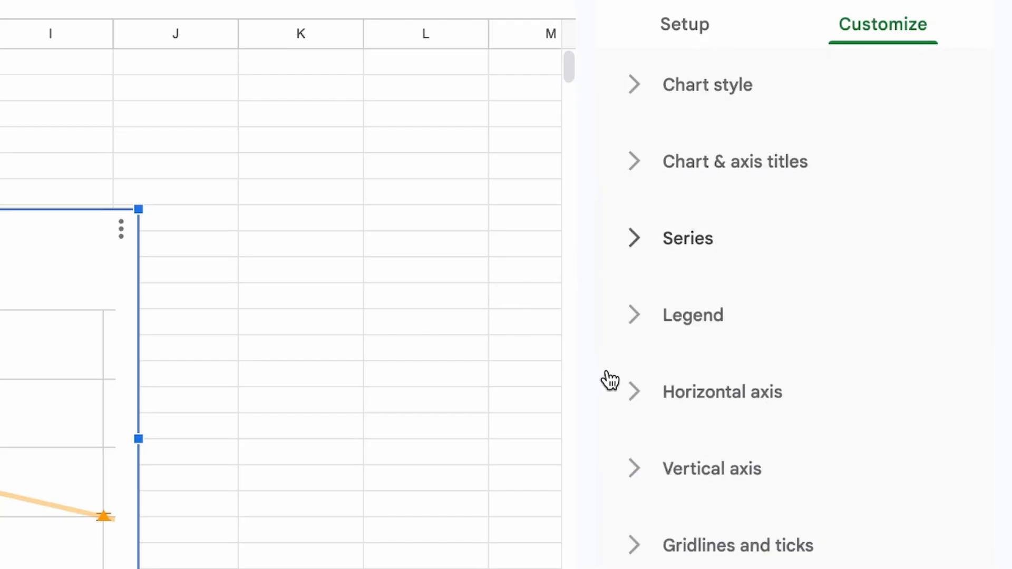